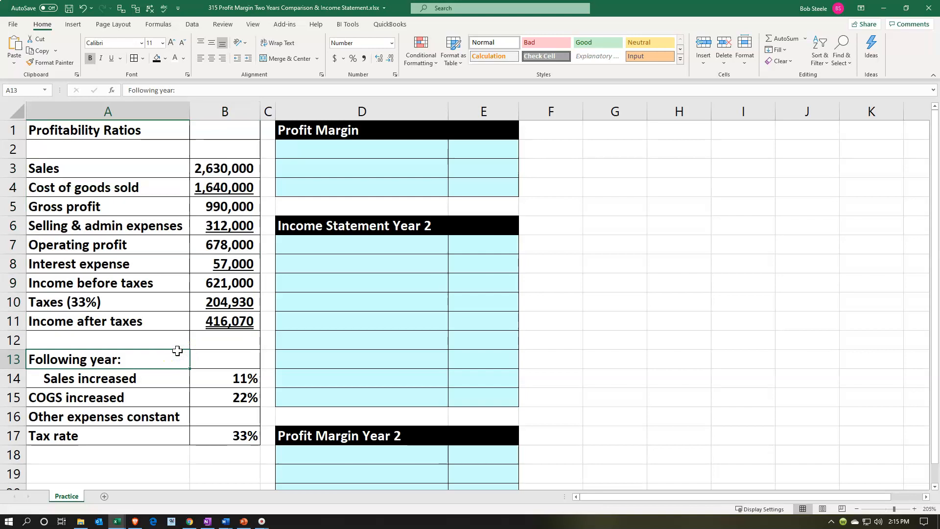
{"action": "left_click", "coordinate": [264, 344]}
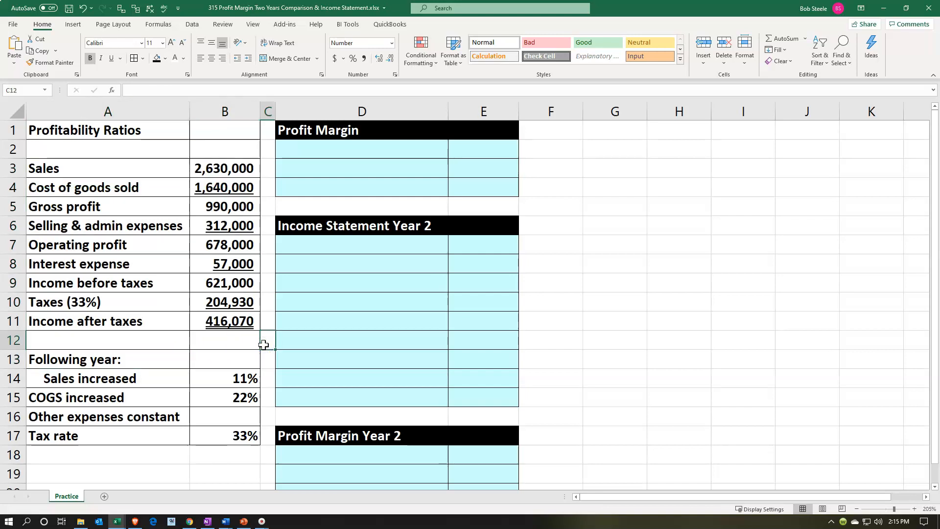
{"action": "left_click", "coordinate": [319, 155]}
{"action": "left_click", "coordinate": [342, 217]}
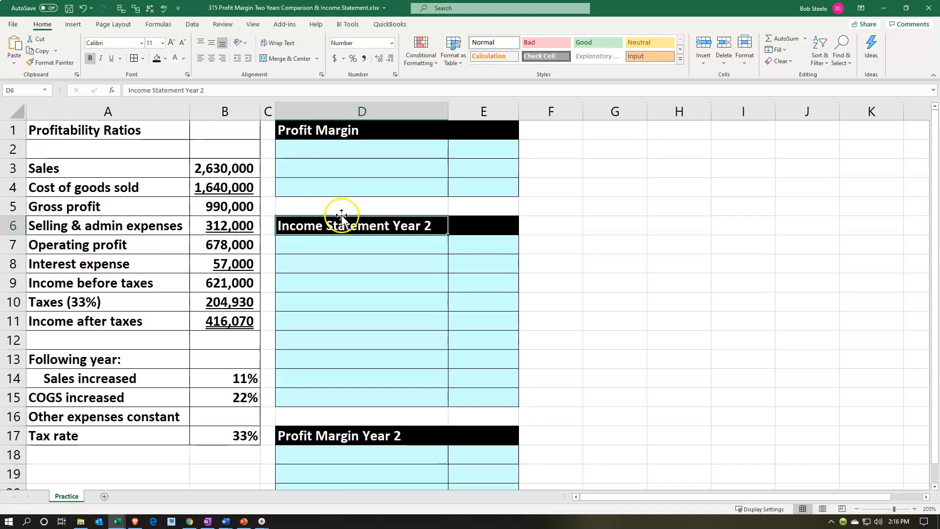
{"action": "left_click", "coordinate": [334, 151]}
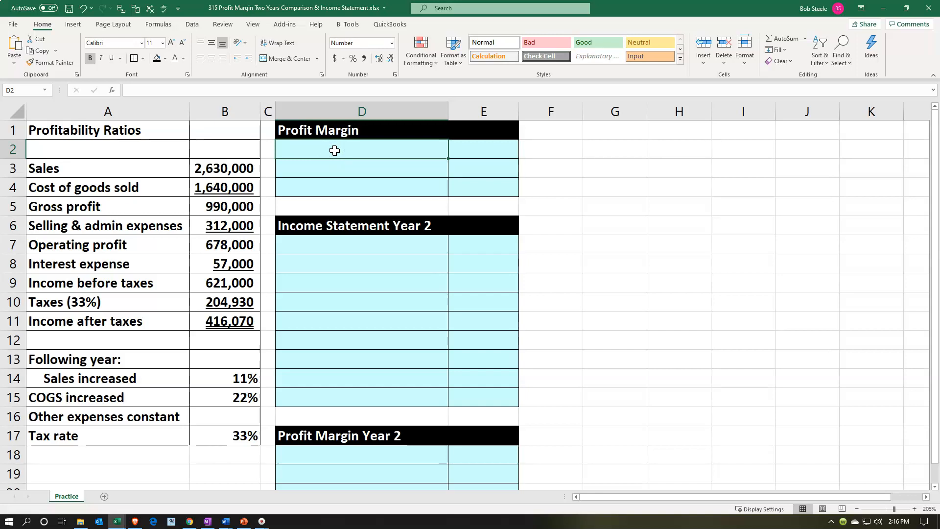
{"action": "left_click", "coordinate": [256, 168]}
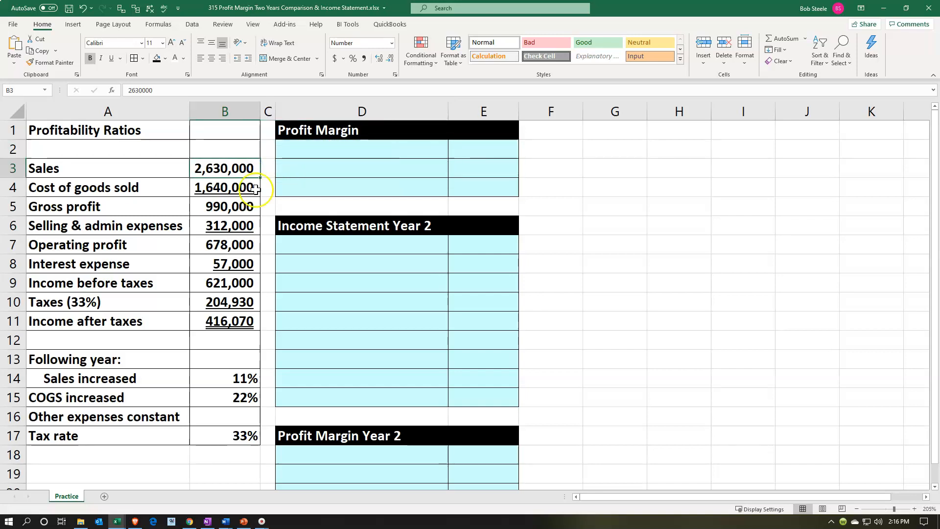
{"action": "left_click", "coordinate": [223, 323]}
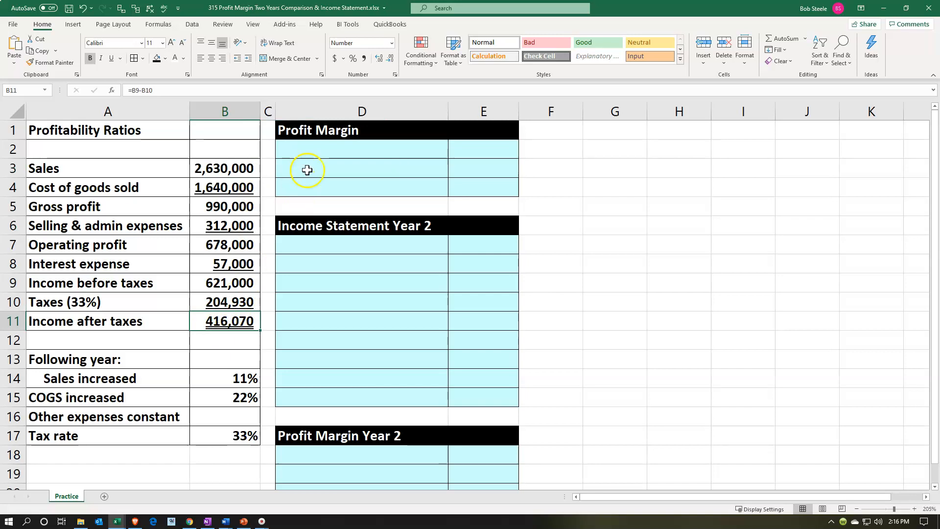
- Link cell D2 in the Profit Margin table to the income after taxes label in A11
{"action": "left_click", "coordinate": [309, 149]}
{"action": "type", "text": "="}
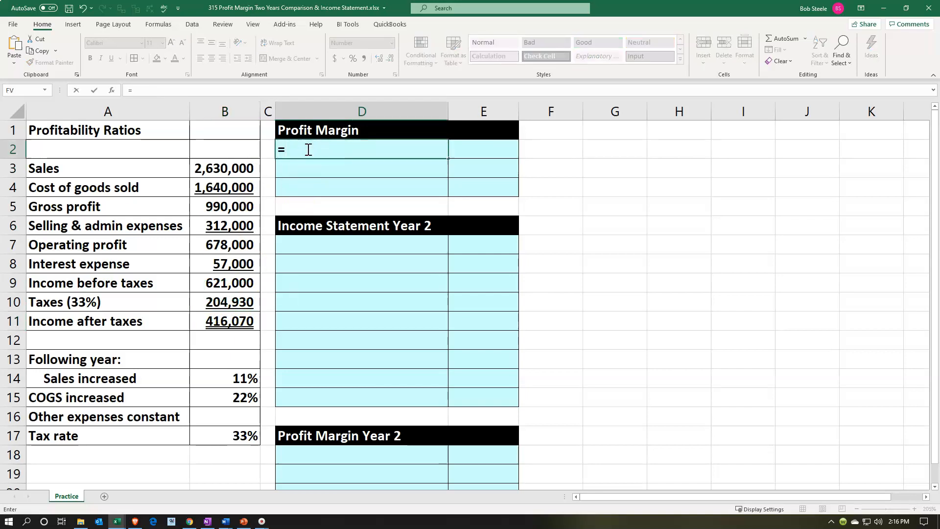
{"action": "key", "text": "Down"}
{"action": "key", "text": "Down"}
{"action": "key", "text": "Down"}
{"action": "key", "text": "Down"}
{"action": "key", "text": "Down"}
{"action": "key", "text": "Down"}
{"action": "key", "text": "Down"}
{"action": "key", "text": "Down"}
{"action": "key", "text": "Down"}
{"action": "key", "text": "Left"}
{"action": "key", "text": "Left"}
{"action": "key", "text": "Left"}
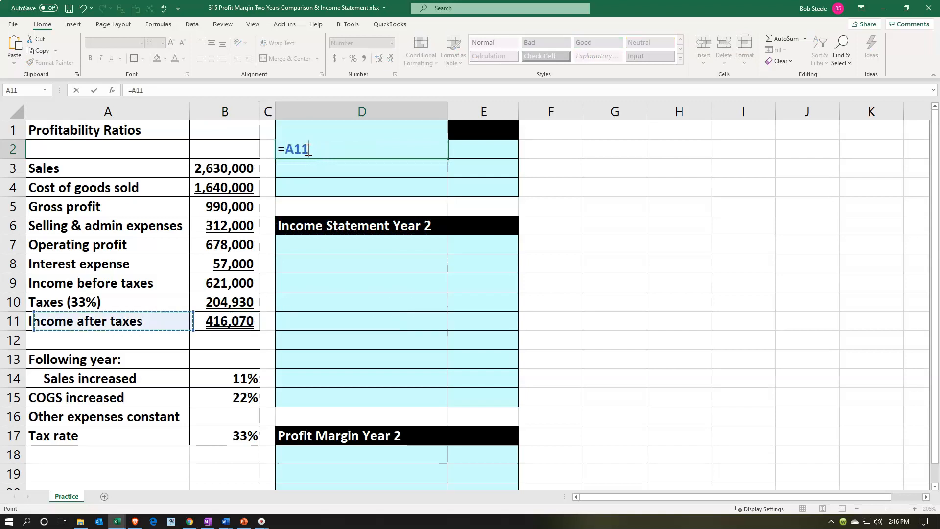
{"action": "key", "text": "Tab"}
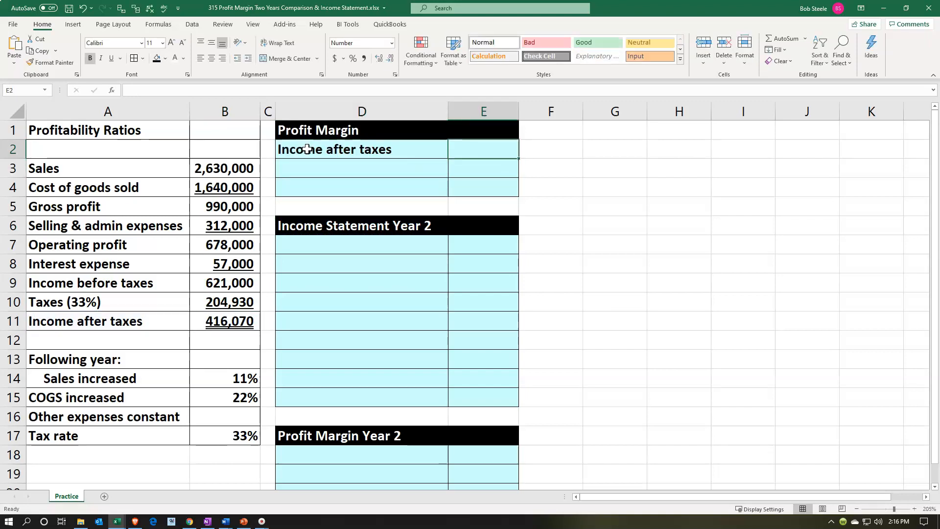
- Link cell E2 to the income after taxes amount in B11
{"action": "type", "text": "="}
{"action": "key", "text": "Down"}
{"action": "key", "text": "Down"}
{"action": "key", "text": "Down"}
{"action": "key", "text": "Down"}
{"action": "key", "text": "Down"}
{"action": "key", "text": "Down"}
{"action": "key", "text": "Down"}
{"action": "key", "text": "Down"}
{"action": "key", "text": "Down"}
{"action": "key", "text": "Left"}
{"action": "key", "text": "Left"}
{"action": "key", "text": "Left"}
{"action": "key", "text": "Return"}
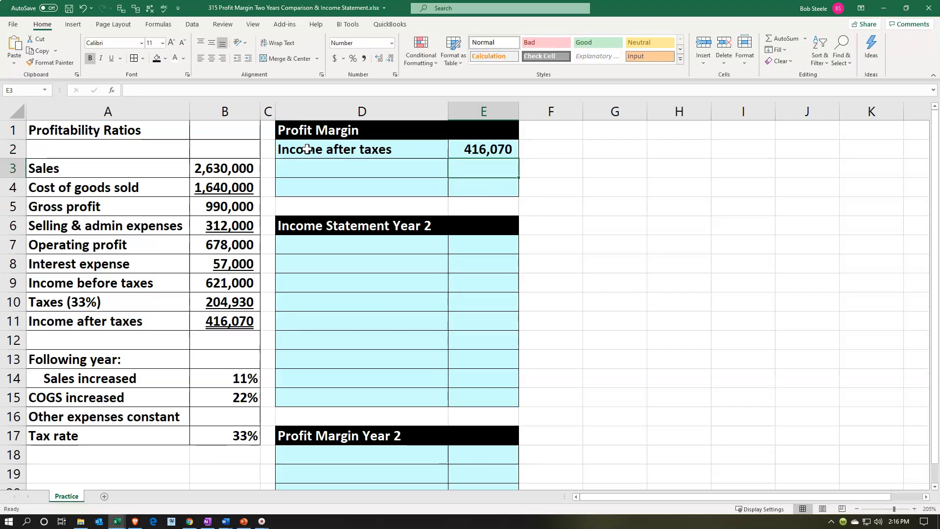
- Link cell D3 in the Profit Margin table to the sales label in A3
{"action": "left_click", "coordinate": [324, 169]}
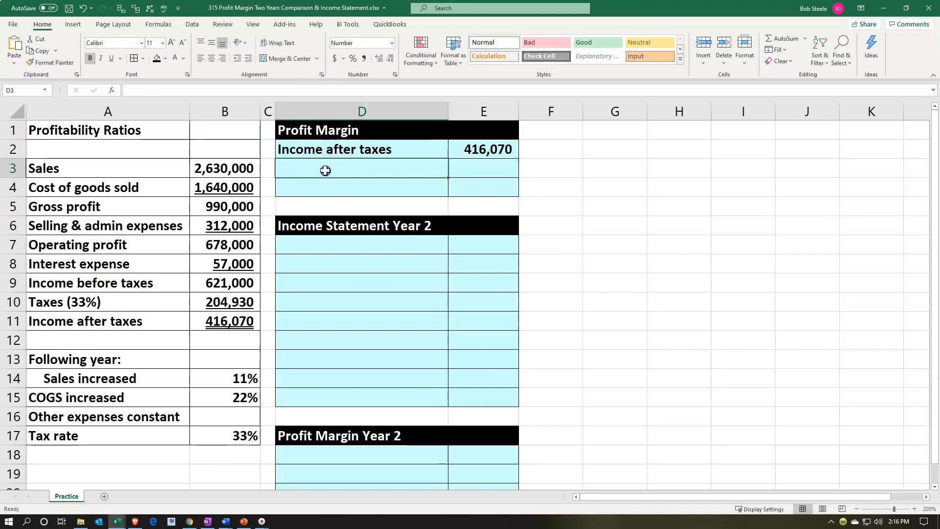
{"action": "type", "text": "="}
{"action": "key", "text": "Left"}
{"action": "key", "text": "Left"}
{"action": "key", "text": "Left"}
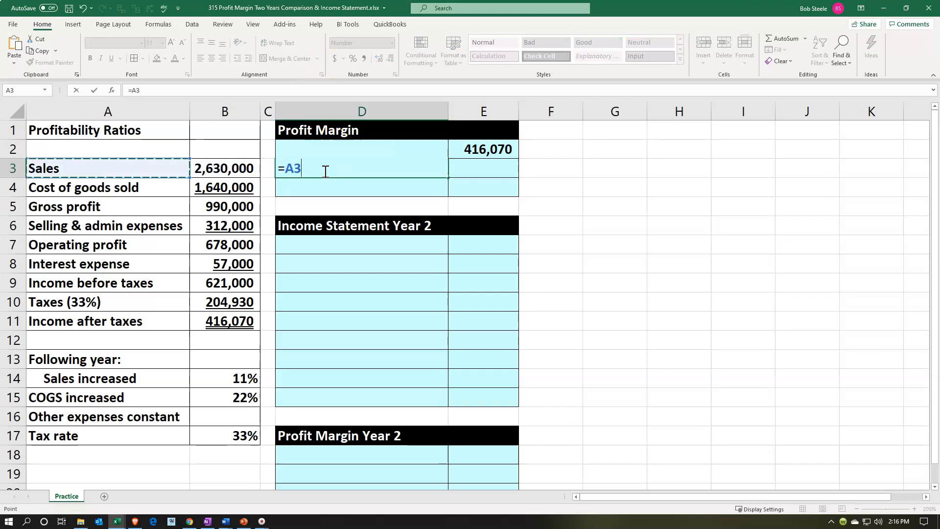
{"action": "key", "text": "Return"}
- Link cell E3 to the sales amount in B3
{"action": "key", "text": "Right"}
{"action": "key", "text": "Up"}
{"action": "type", "text": "="}
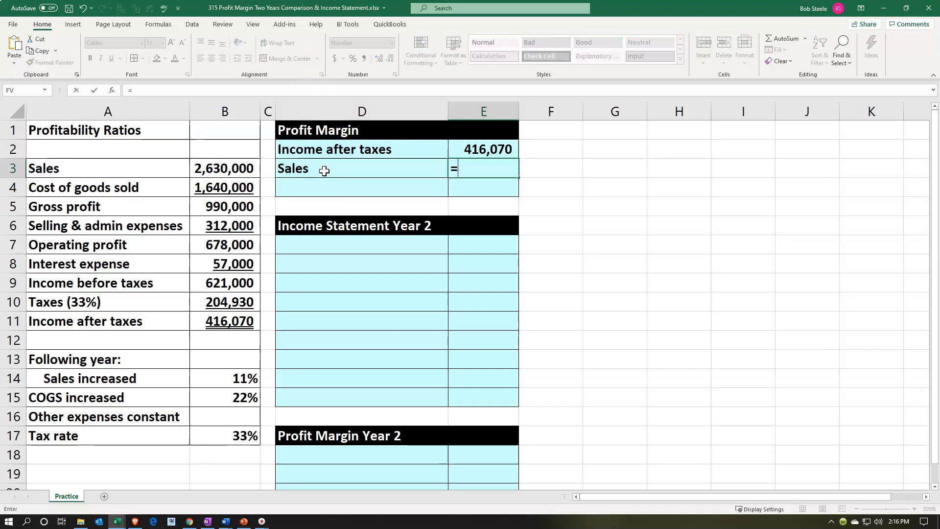
{"action": "key", "text": "Left"}
{"action": "key", "text": "Left"}
{"action": "key", "text": "Left"}
{"action": "key", "text": "Return"}
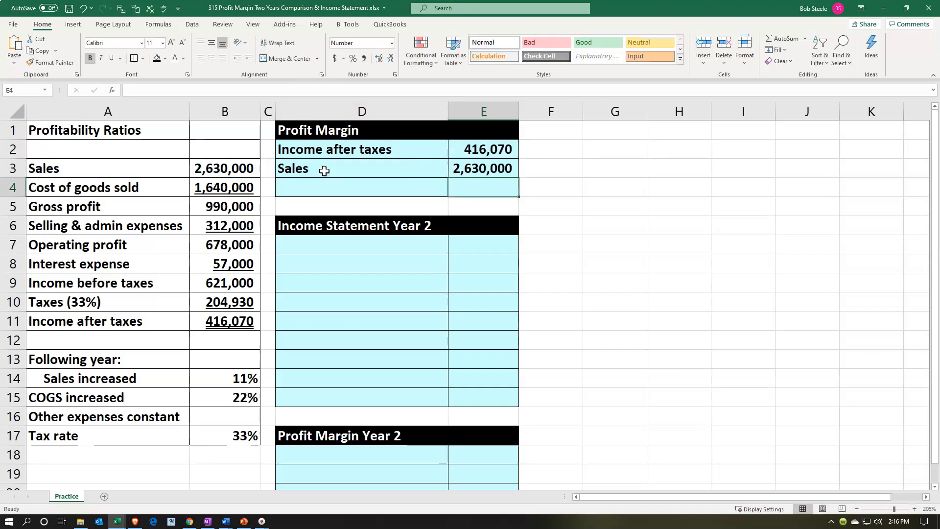
- Label cell D4 "Profit margin" and calculate it in E4 with the formula =E2/E3
{"action": "key", "text": "Left"}
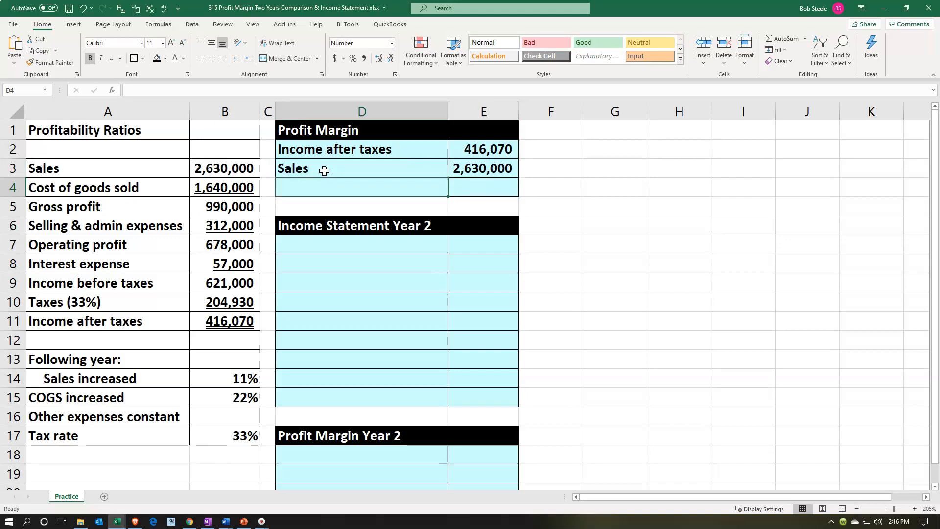
{"action": "type", "text": "Pro"}
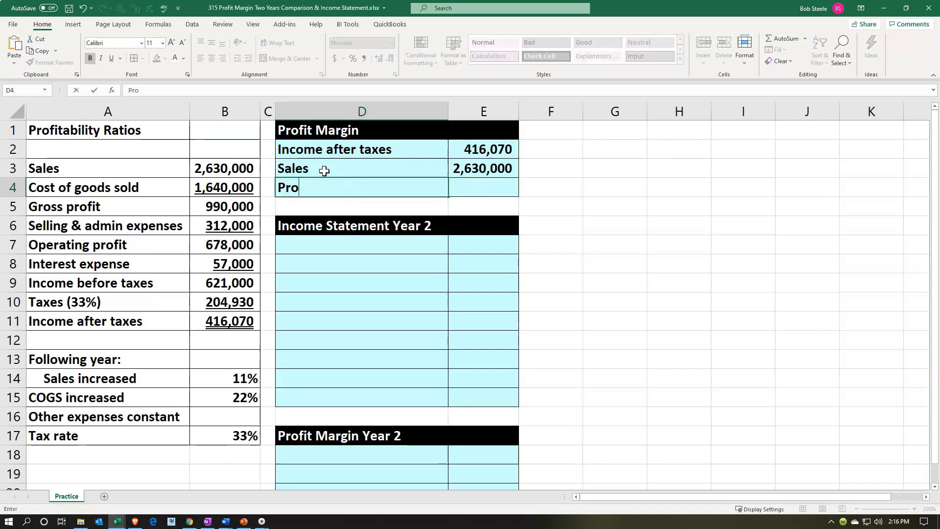
{"action": "type", "text": "fit margin"}
{"action": "key", "text": "Tab"}
{"action": "type", "text": "="}
{"action": "key", "text": "Up"}
{"action": "key", "text": "Up"}
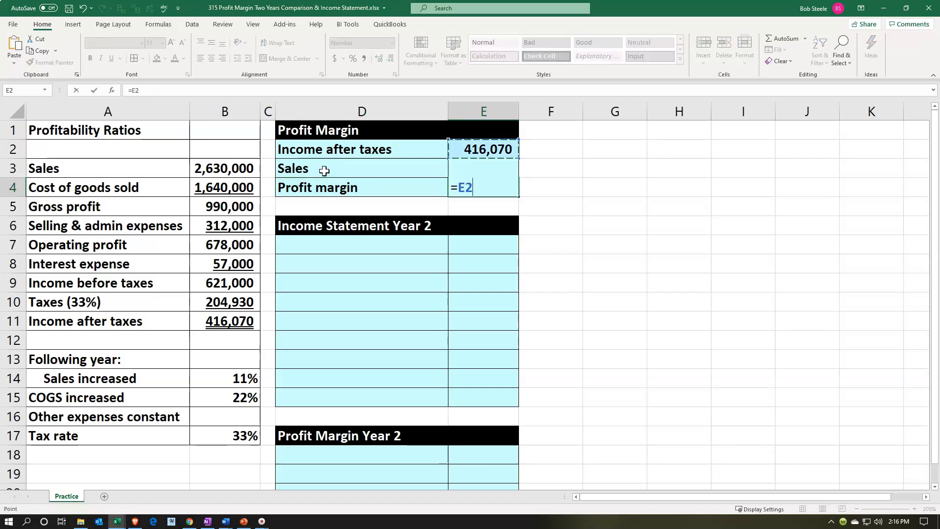
{"action": "type", "text": "/"}
{"action": "key", "text": "Up"}
{"action": "key", "text": "Return"}
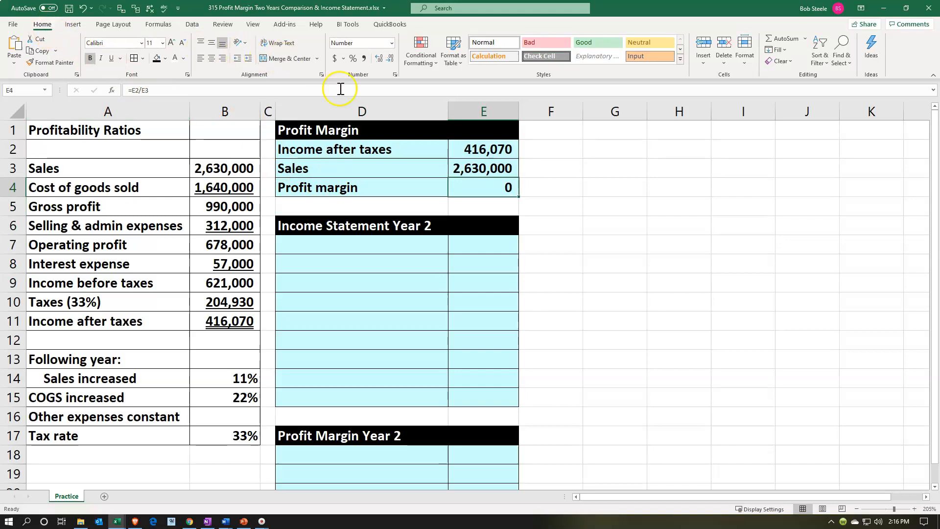
- Format the profit margin in E4 as a percentage with two decimal places
{"action": "left_click", "coordinate": [352, 59]}
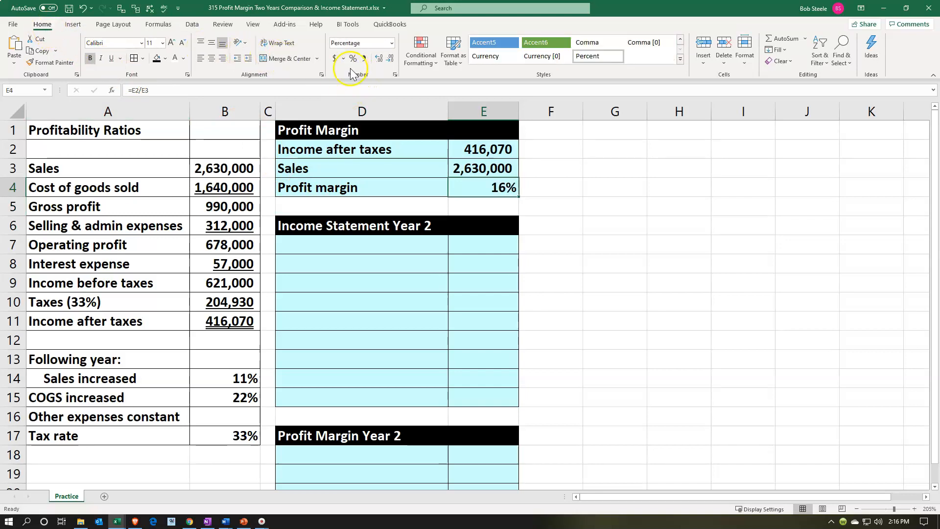
{"action": "left_click", "coordinate": [380, 59]}
{"action": "left_click", "coordinate": [381, 58]}
{"action": "left_click", "coordinate": [381, 59]}
{"action": "left_click", "coordinate": [381, 59]}
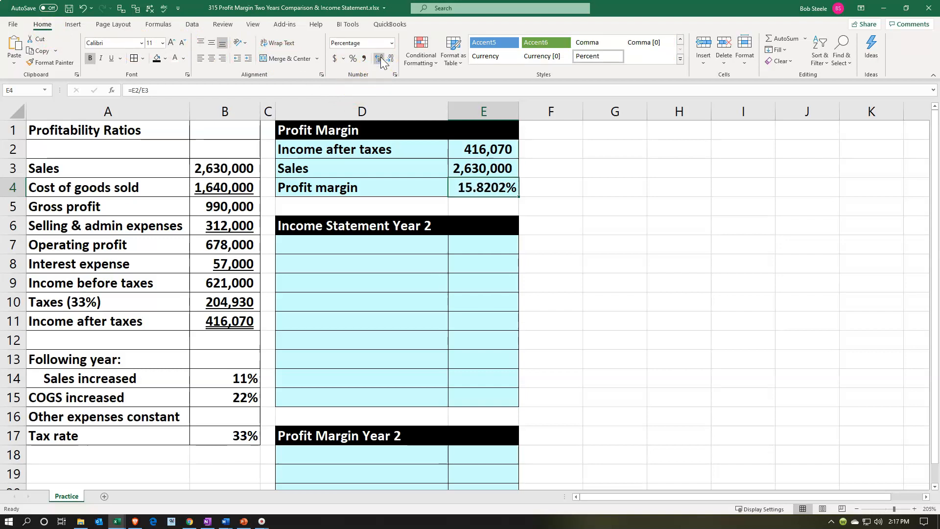
{"action": "left_click", "coordinate": [391, 59]}
{"action": "left_click", "coordinate": [392, 59]}
{"action": "left_click", "coordinate": [366, 244]}
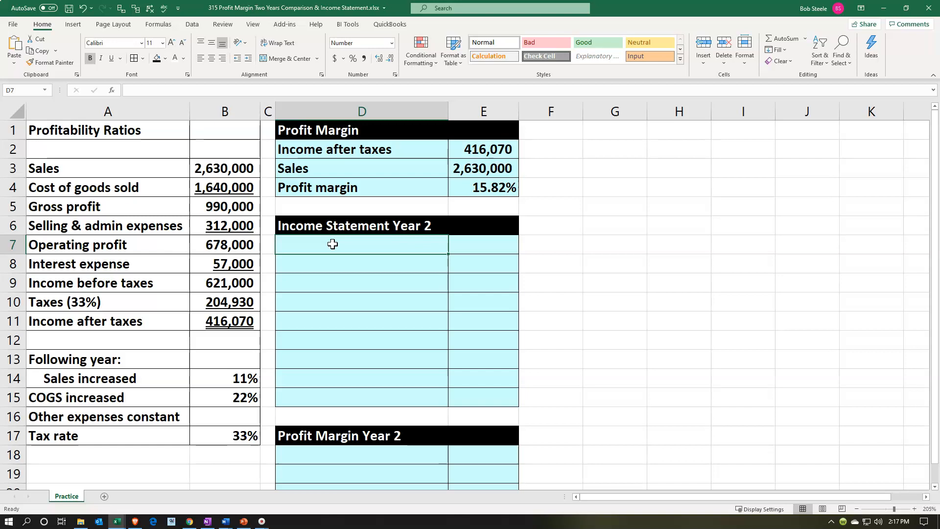
{"action": "left_click", "coordinate": [251, 377]}
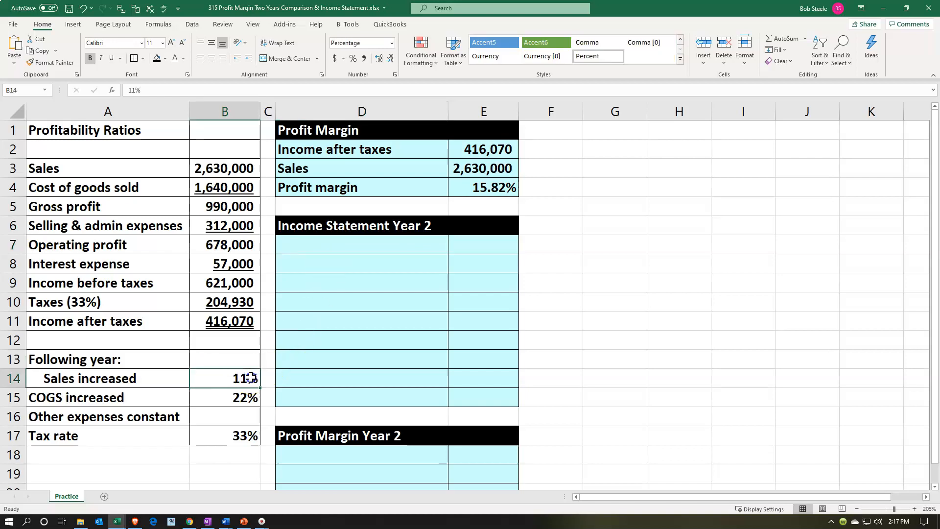
{"action": "key", "text": "Down"}
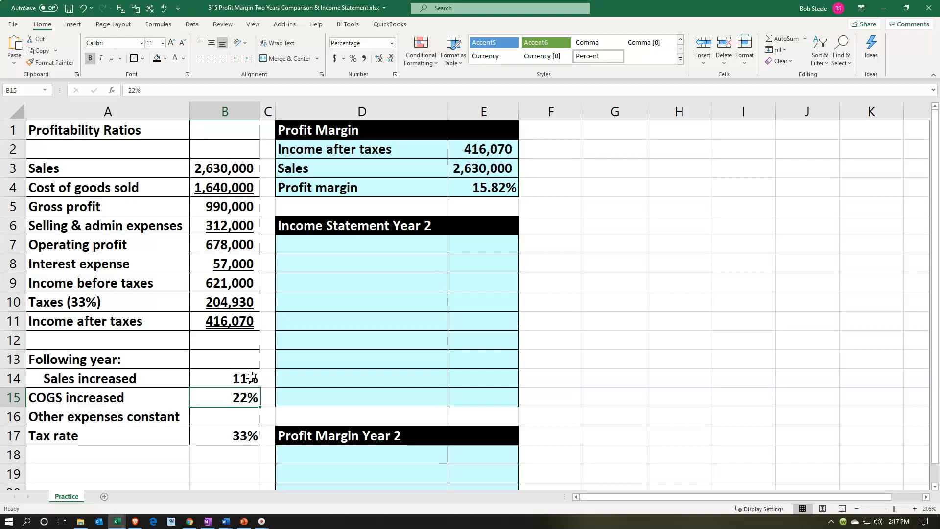
{"action": "left_click", "coordinate": [251, 377]}
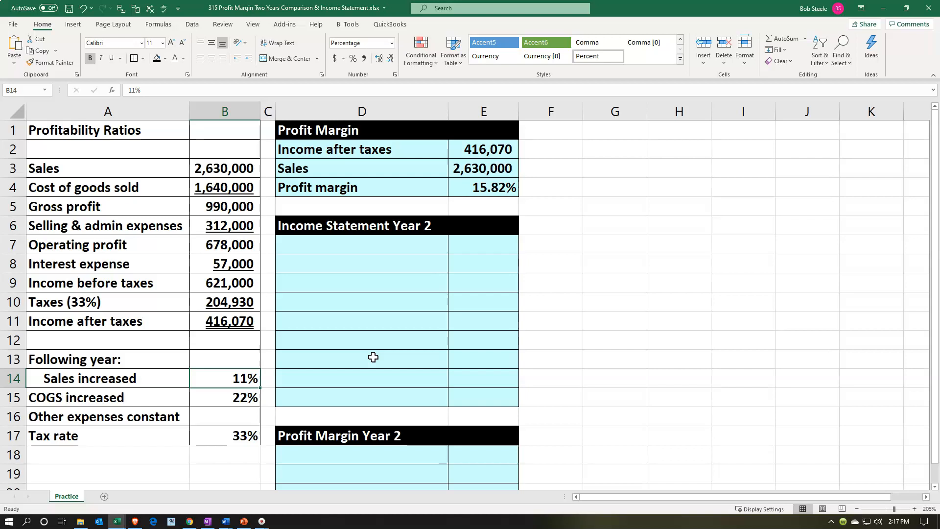
- Enter the label "Sales" in D7, the first line of the Income Statement Year 2 table
{"action": "key", "text": "Up"}
{"action": "key", "text": "Up"}
{"action": "key", "text": "Up"}
{"action": "key", "text": "Up"}
{"action": "key", "text": "Up"}
{"action": "key", "text": "Up"}
{"action": "key", "text": "Up"}
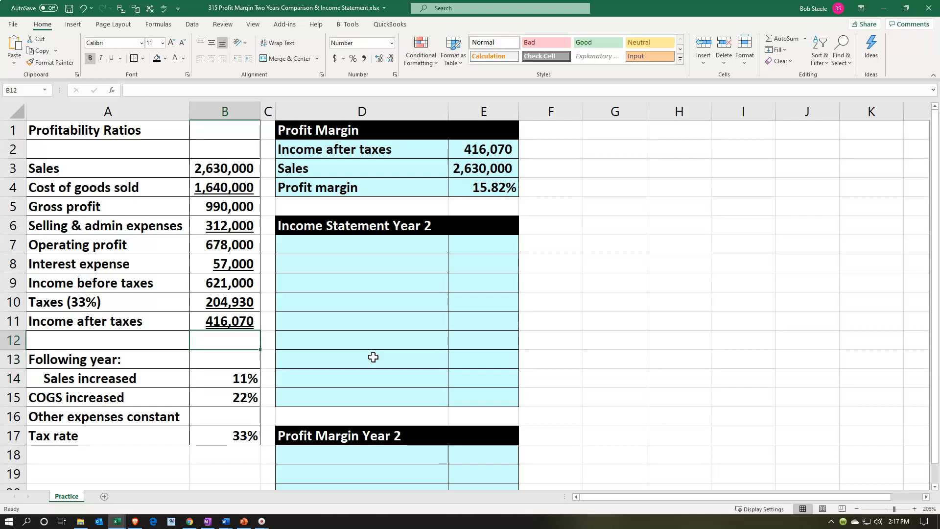
{"action": "key", "text": "Right"}
{"action": "key", "text": "Right"}
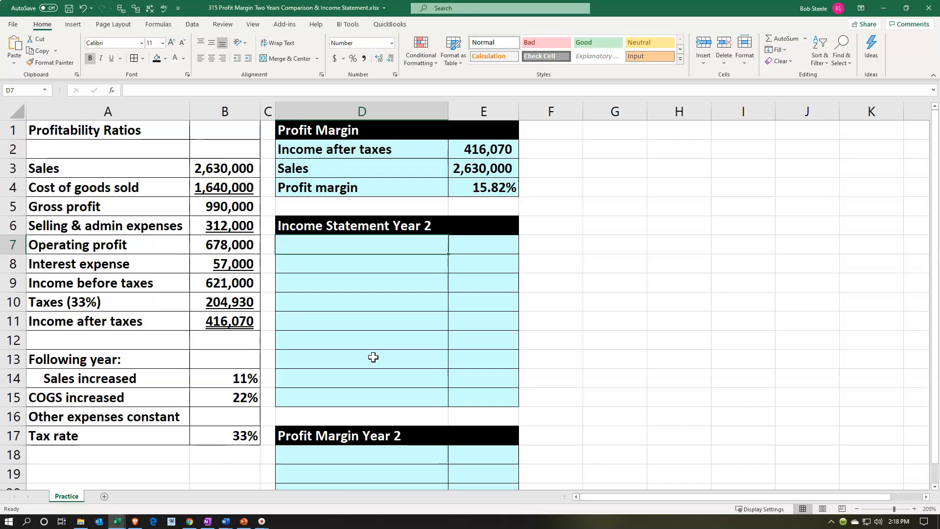
{"action": "type", "text": "Sales"}
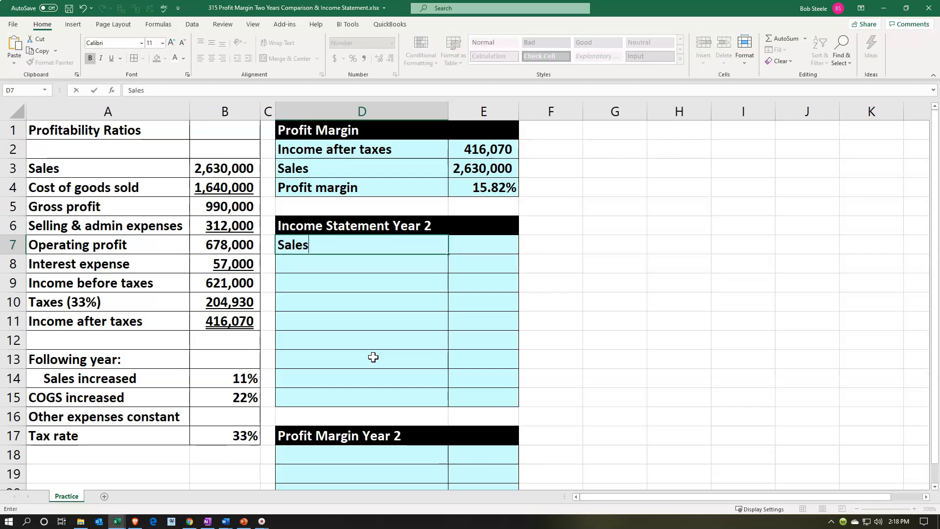
{"action": "key", "text": "Tab"}
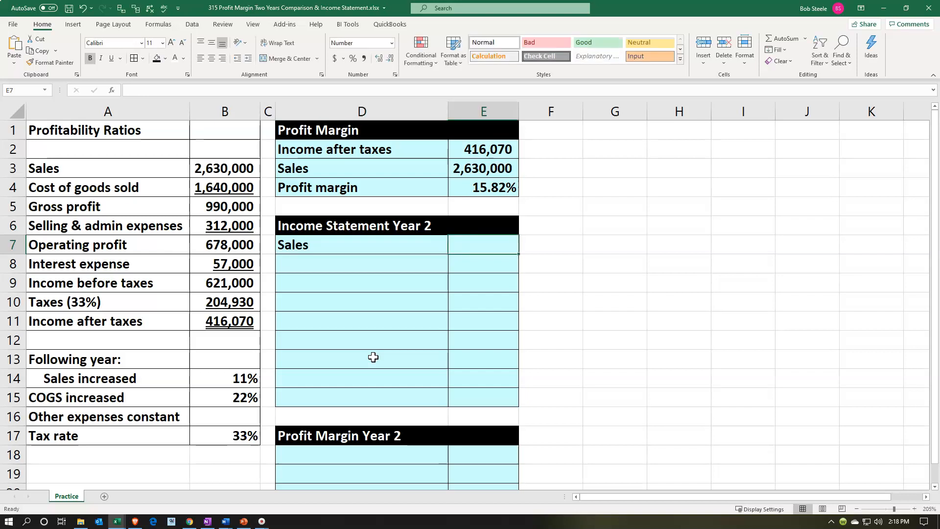
- Start a side calculation in G7 by linking it to the first-year sales in E3
{"action": "key", "text": "Right"}
{"action": "key", "text": "Right"}
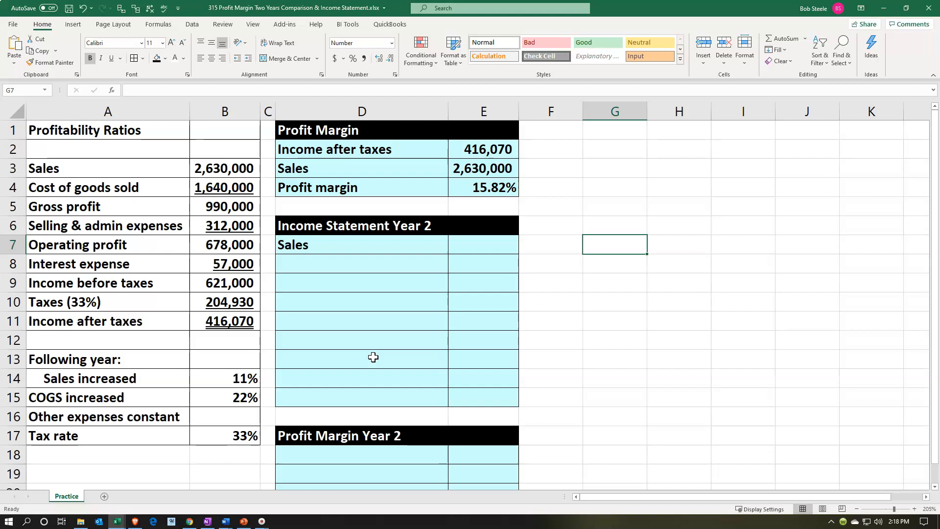
{"action": "type", "text": "="}
{"action": "key", "text": "Up"}
{"action": "key", "text": "Up"}
{"action": "key", "text": "Up"}
{"action": "key", "text": "Up"}
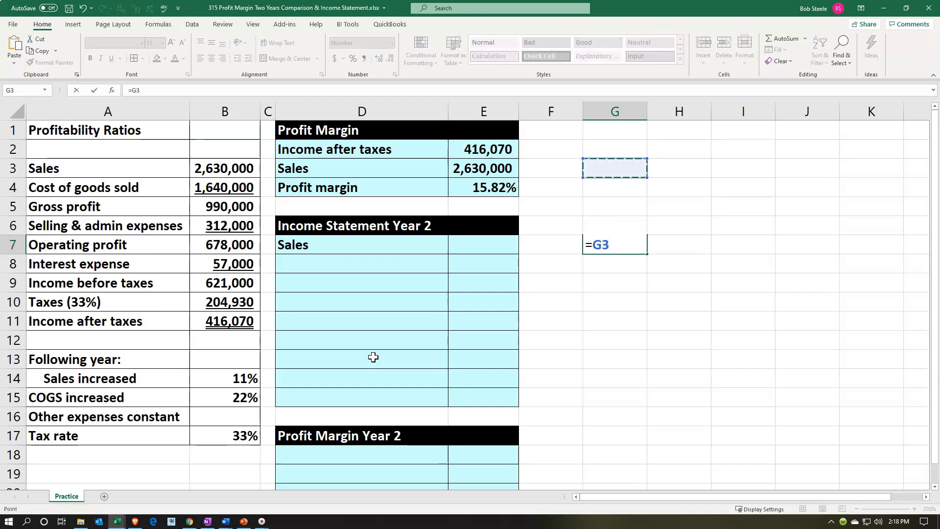
{"action": "key", "text": "Left"}
{"action": "key", "text": "Left"}
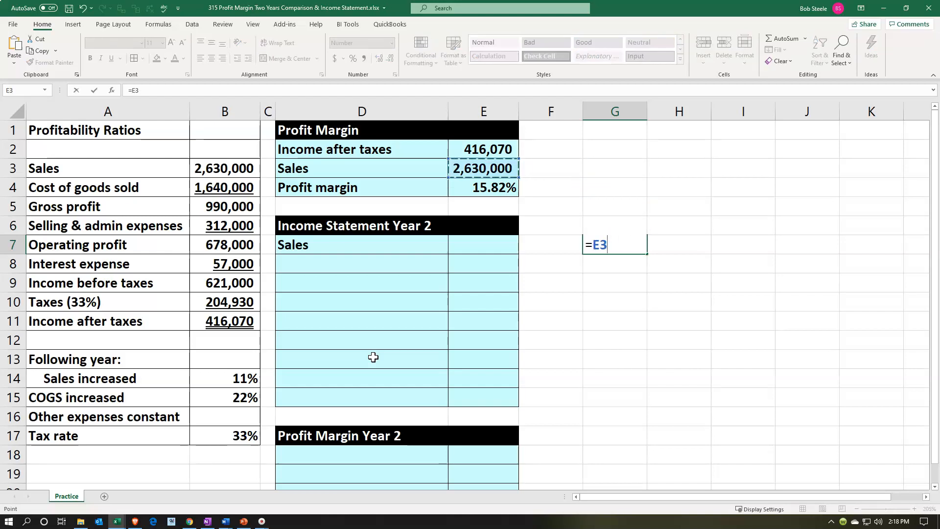
{"action": "key", "text": "Return"}
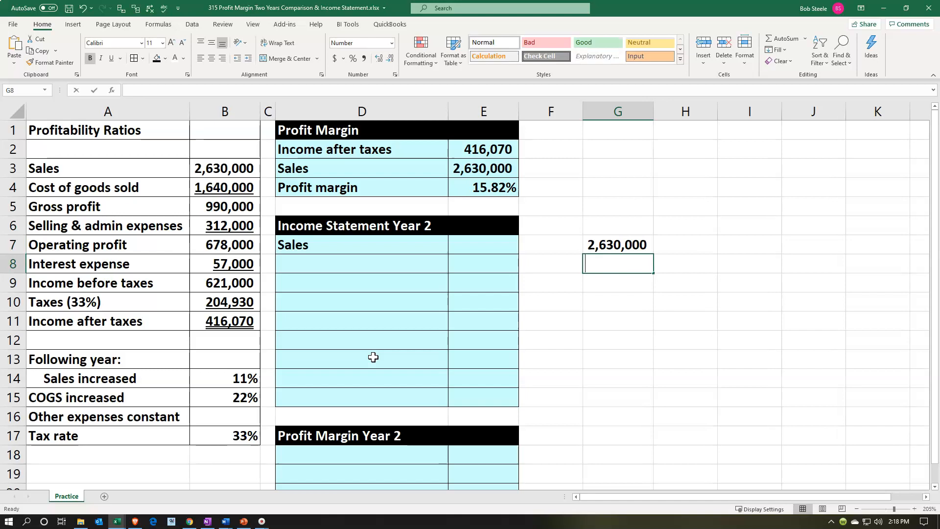
- Link G8 to the sales increase rate in B14 and format it as a percentage
{"action": "type", "text": "+"}
{"action": "key", "text": "Left"}
{"action": "key", "text": "Left"}
{"action": "key", "text": "Left"}
{"action": "key", "text": "Left"}
{"action": "key", "text": "Left"}
{"action": "key", "text": "Down"}
{"action": "key", "text": "Down"}
{"action": "key", "text": "Down"}
{"action": "key", "text": "Down"}
{"action": "key", "text": "Down"}
{"action": "key", "text": "Down"}
{"action": "key", "text": "Down"}
{"action": "key", "text": "Up"}
{"action": "key", "text": "Return"}
{"action": "key", "text": "Up"}
{"action": "left_click", "coordinate": [352, 59]}
- Calculate the sales increase in G9 by multiplying G7 by G8
{"action": "key", "text": "Return"}
{"action": "type", "text": "="}
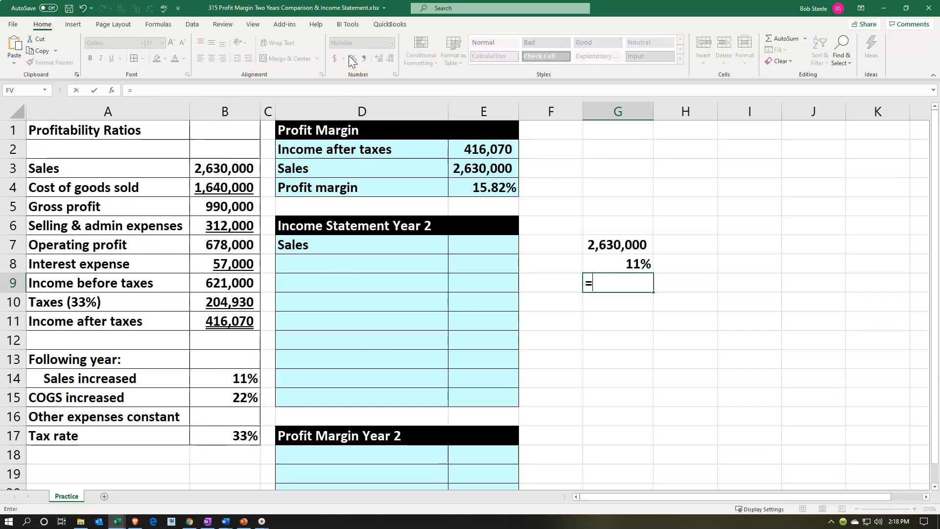
{"action": "key", "text": "Up"}
{"action": "key", "text": "Up"}
{"action": "type", "text": "*"}
{"action": "key", "text": "Up"}
{"action": "key", "text": "Return"}
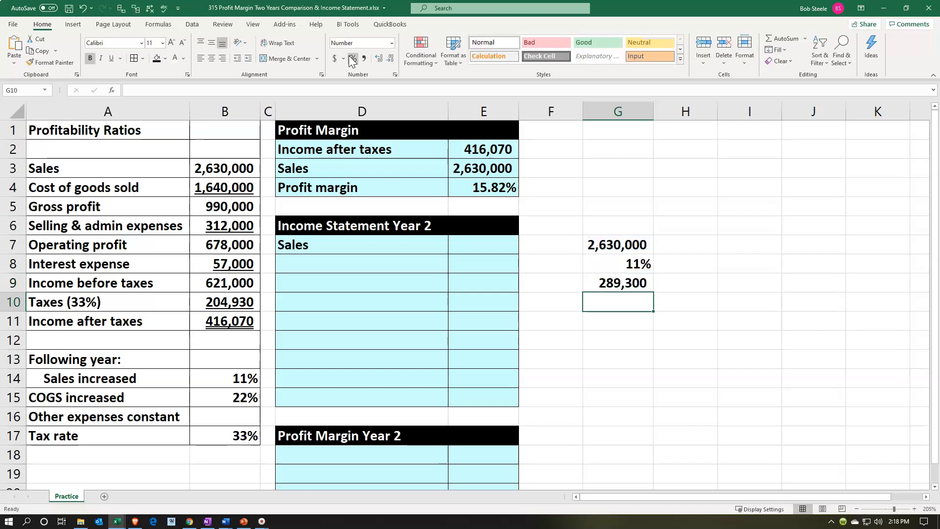
- Calculate the second-year sales in G10 by adding the increase in G9 to the first-year sales in G7
{"action": "type", "text": "="}
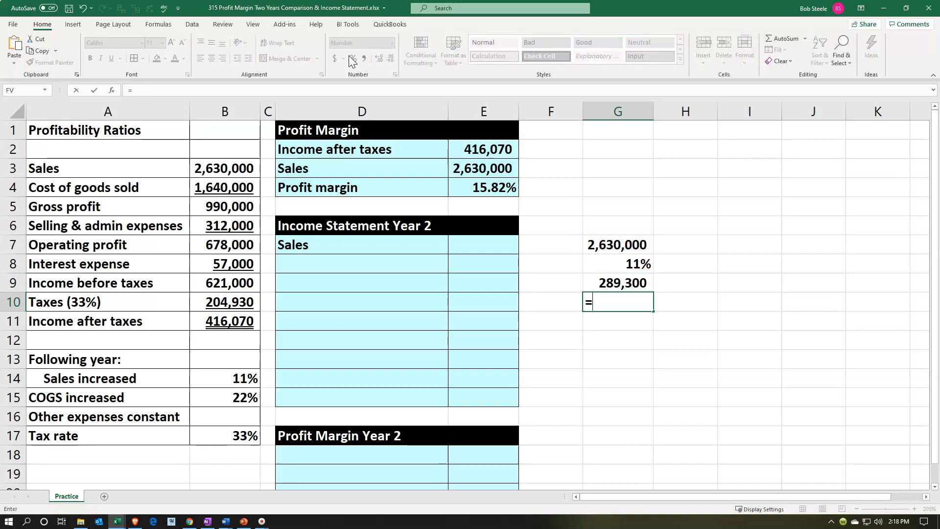
{"action": "key", "text": "Up"}
{"action": "key", "text": "Up"}
{"action": "key", "text": "Up"}
{"action": "type", "text": "+"}
{"action": "key", "text": "Up"}
{"action": "key", "text": "Return"}
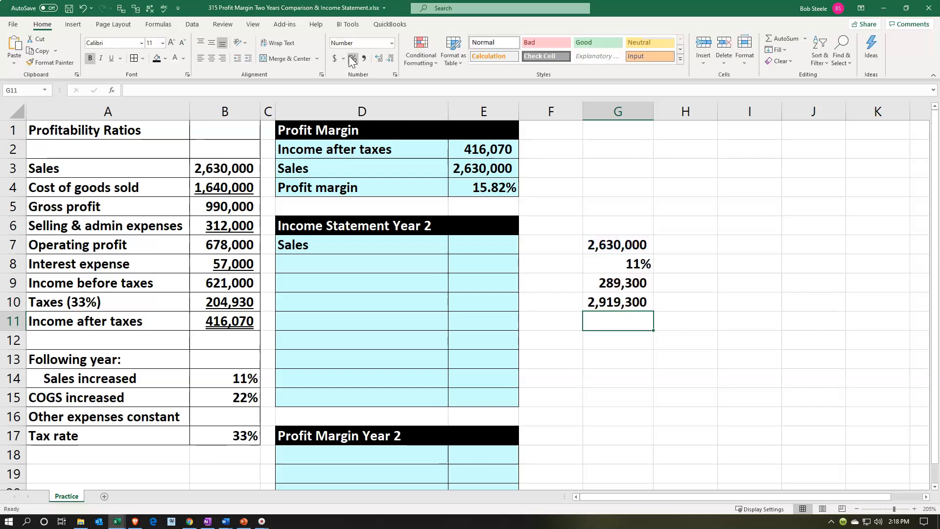
- Start a second side calculation in H7 by linking it to the first-year sales in G7
{"action": "key", "text": "Right"}
{"action": "key", "text": "Up"}
{"action": "key", "text": "Up"}
{"action": "key", "text": "Up"}
{"action": "key", "text": "Up"}
{"action": "type", "text": "="}
{"action": "key", "text": "Left"}
{"action": "key", "text": "Return"}
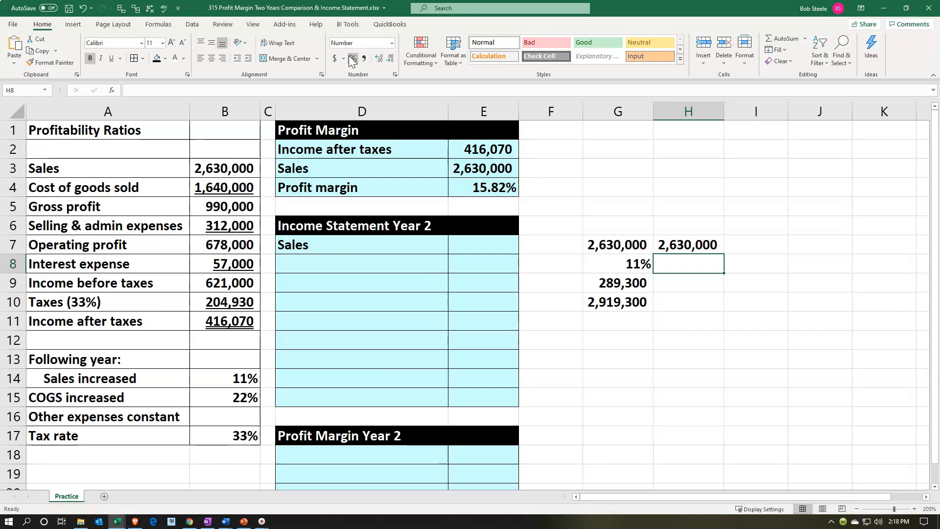
- Calculate the growth factor in H8 as 1 plus the rate in G8 and format it as a percentage
{"action": "type", "text": "=1+"}
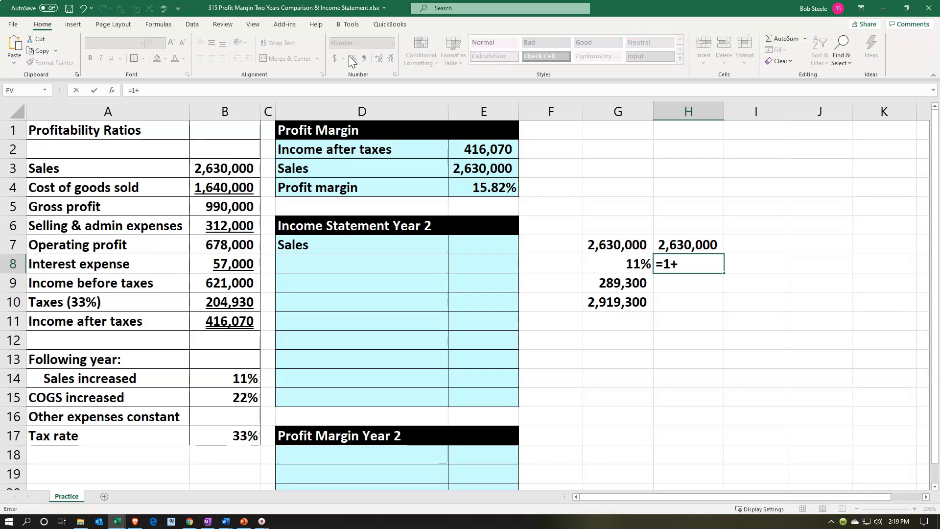
{"action": "key", "text": "Left"}
{"action": "key", "text": "Return"}
{"action": "key", "text": "Up"}
{"action": "left_click", "coordinate": [352, 60]}
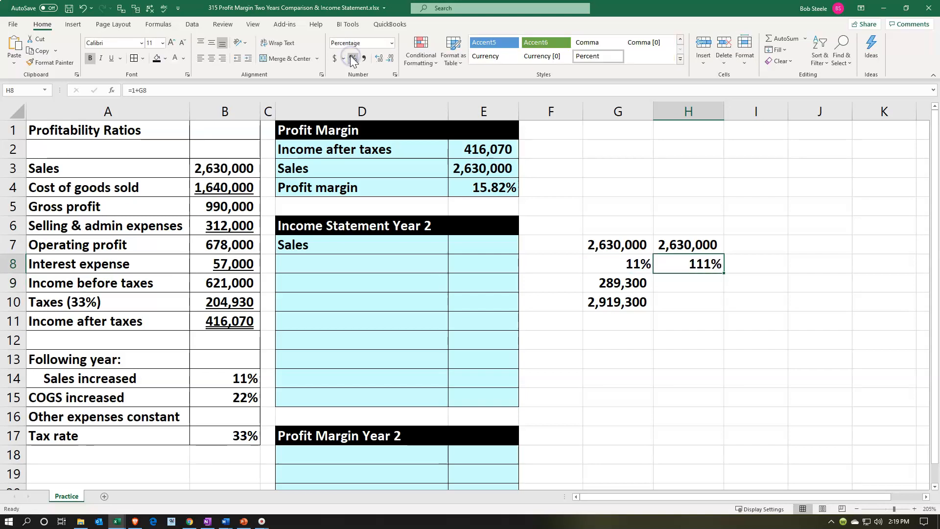
- Calculate the second-year sales in H10 by multiplying H7 by the growth factor in H8
{"action": "left_click", "coordinate": [685, 296]}
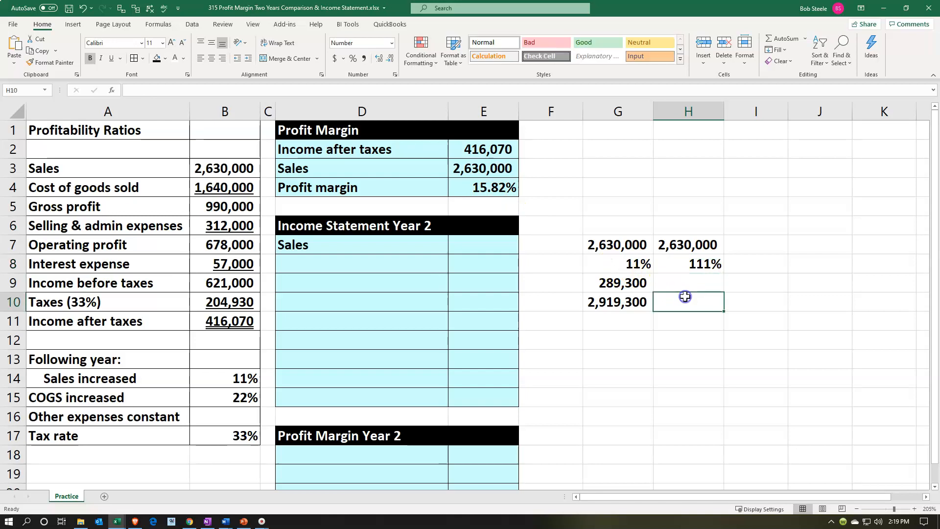
{"action": "type", "text": "="}
{"action": "key", "text": "Up"}
{"action": "key", "text": "Up"}
{"action": "key", "text": "Up"}
{"action": "type", "text": "*"}
{"action": "key", "text": "Up"}
{"action": "key", "text": "Up"}
{"action": "key", "text": "Return"}
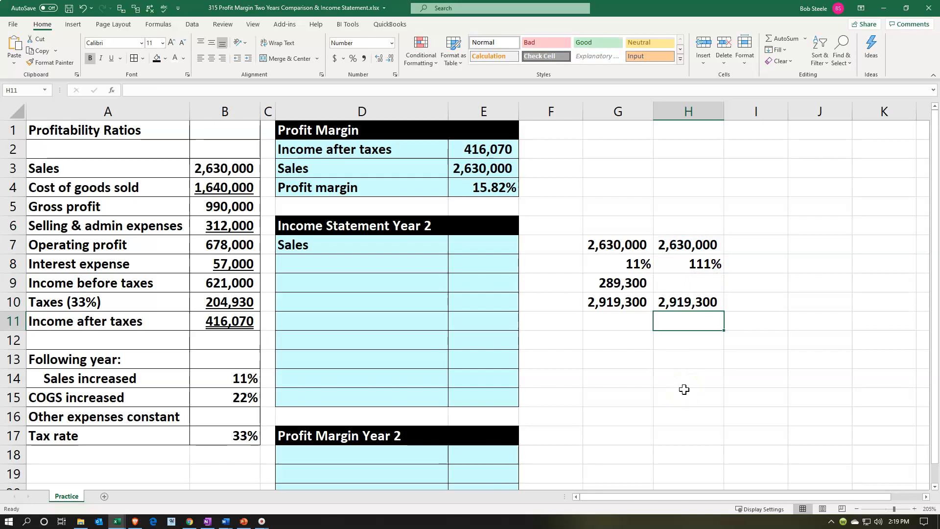
- Calculate year 2 sales in E7 with the formula =B3*(1+B14)
{"action": "left_click", "coordinate": [485, 246]}
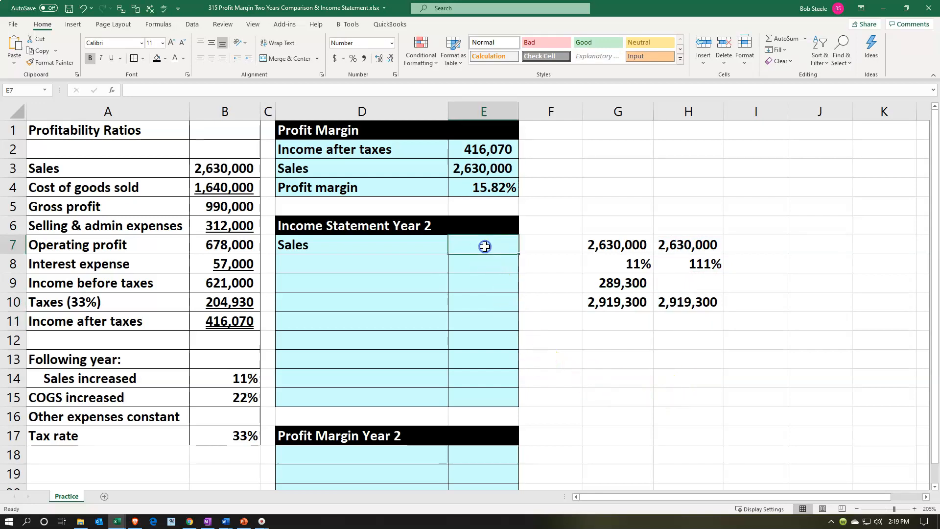
{"action": "type", "text": "="}
{"action": "key", "text": "Left"}
{"action": "key", "text": "Left"}
{"action": "key", "text": "Left"}
{"action": "key", "text": "Left"}
{"action": "key", "text": "Up"}
{"action": "key", "text": "Up"}
{"action": "key", "text": "Up"}
{"action": "key", "text": "Up"}
{"action": "key", "text": "Right"}
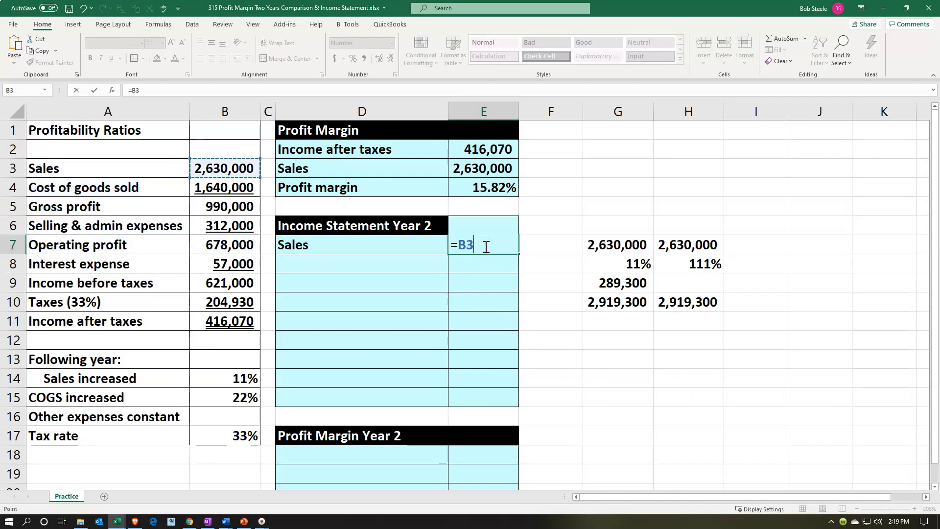
{"action": "type", "text": "*(1+"}
{"action": "key", "text": "Down"}
{"action": "key", "text": "Down"}
{"action": "key", "text": "Down"}
{"action": "key", "text": "Down"}
{"action": "key", "text": "Left"}
{"action": "key", "text": "Left"}
{"action": "key", "text": "Left"}
{"action": "key", "text": "Down"}
{"action": "key", "text": "Down"}
{"action": "key", "text": "Down"}
{"action": "type", "text": ")"}
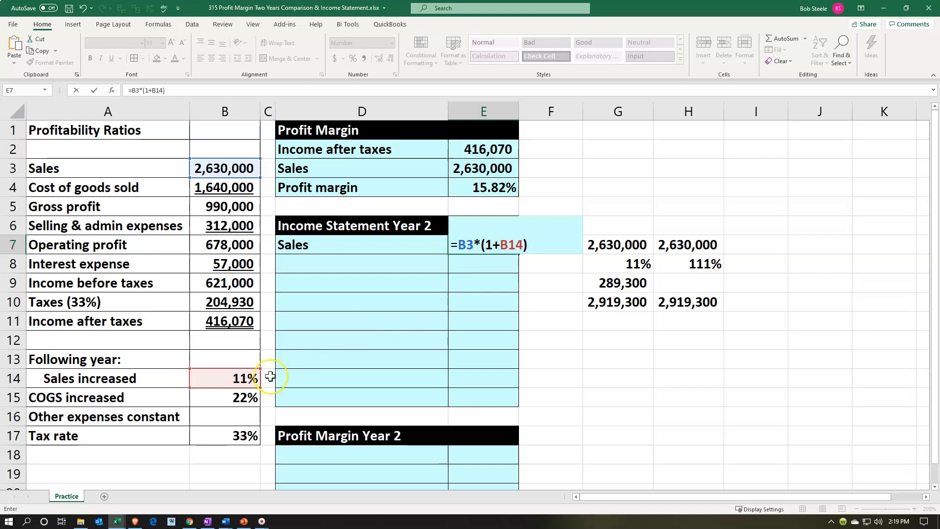
{"action": "key", "text": "Return"}
- Test the sales formulas with a 12% sales increase in B14 and undo that change
{"action": "key", "text": "Down"}
{"action": "key", "text": "Down"}
{"action": "key", "text": "Down"}
{"action": "key", "text": "Left"}
{"action": "key", "text": "Left"}
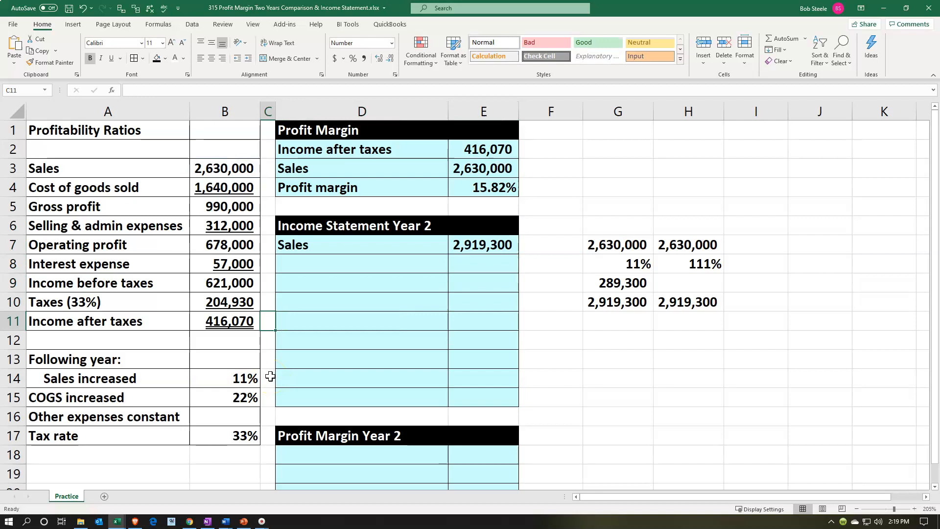
{"action": "key", "text": "Left"}
{"action": "key", "text": "Down"}
{"action": "key", "text": "Down"}
{"action": "key", "text": "Down"}
{"action": "type", "text": "12"}
{"action": "key", "text": "Return"}
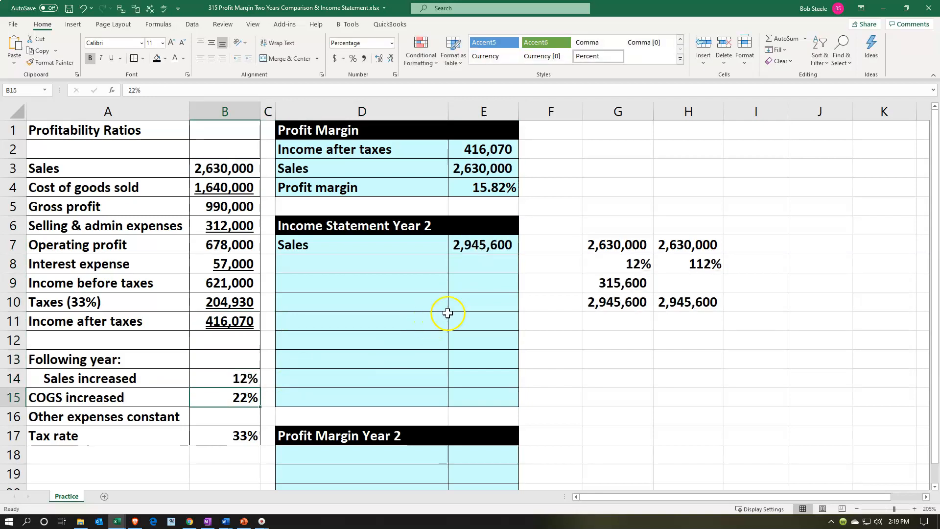
{"action": "left_click", "coordinate": [82, 8]}
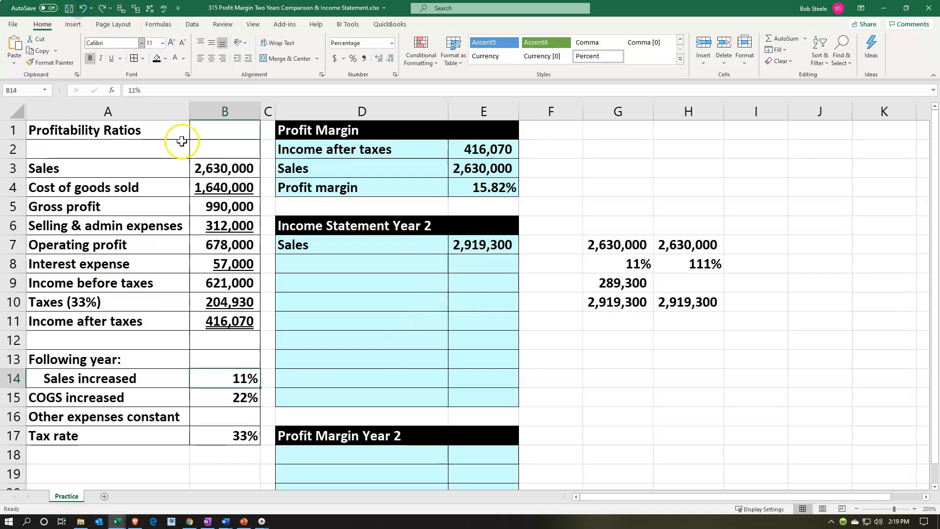
- Label D8 of the year 2 income statement by linking it to the cost of goods sold label in A4
{"action": "left_click", "coordinate": [311, 266]}
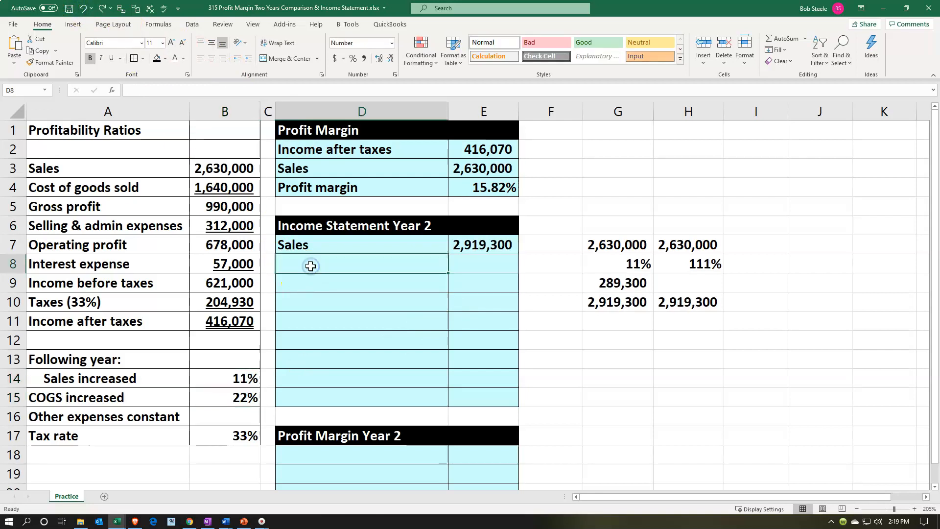
{"action": "type", "text": "Cost"}
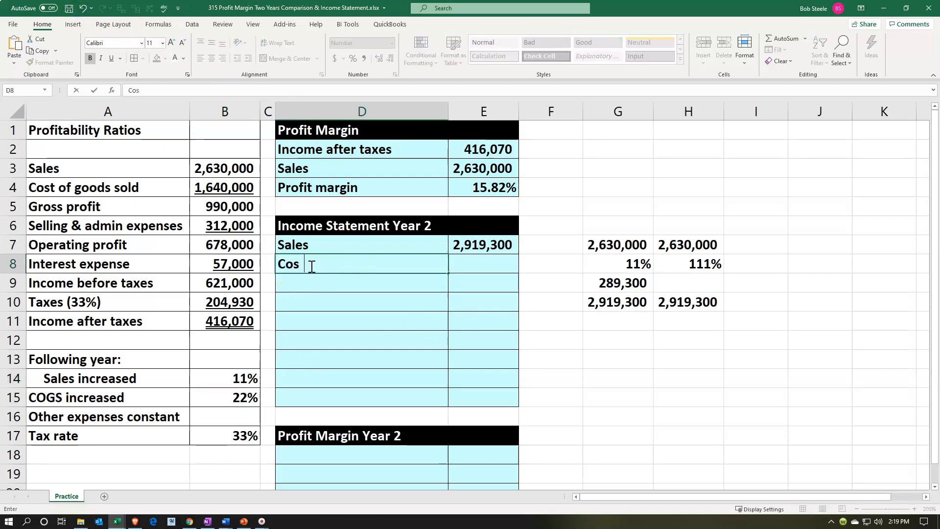
{"action": "key", "text": "BackSpace"}
{"action": "key", "text": "BackSpace"}
{"action": "key", "text": "BackSpace"}
{"action": "key", "text": "BackSpace"}
{"action": "key", "text": "BackSpace"}
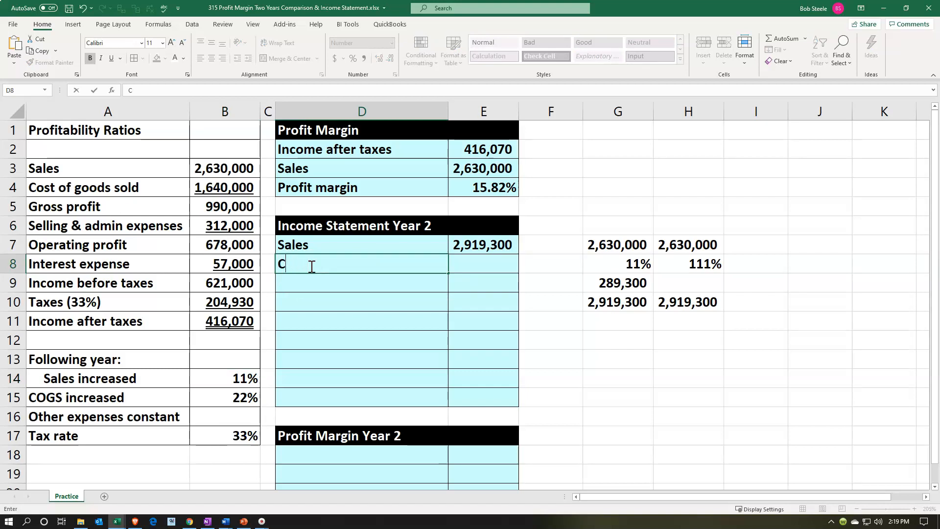
{"action": "type", "text": "+"}
{"action": "key", "text": "Left"}
{"action": "key", "text": "Left"}
{"action": "key", "text": "Left"}
{"action": "key", "text": "Up"}
{"action": "key", "text": "Up"}
{"action": "key", "text": "Up"}
{"action": "key", "text": "Up"}
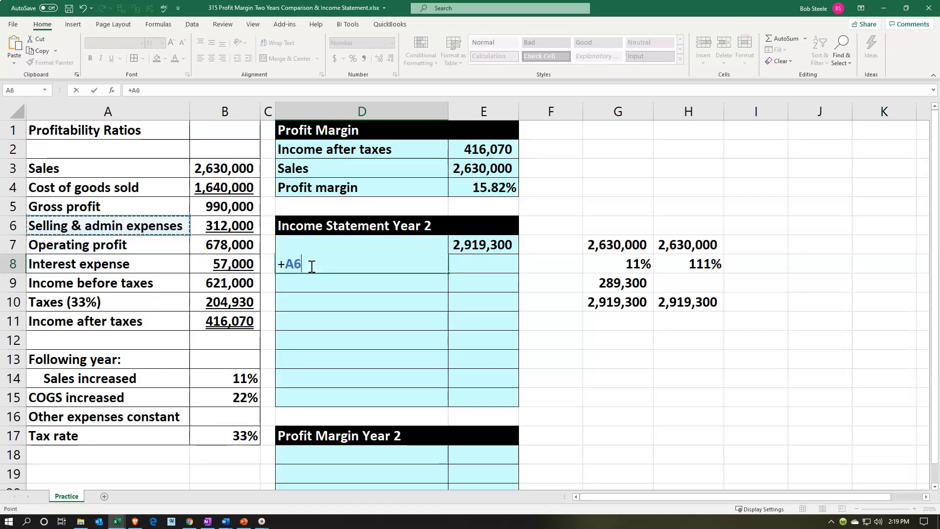
{"action": "key", "text": "Return"}
- Examine the COGS increase rate in the following-year assumptions
{"action": "key", "text": "Down"}
{"action": "key", "text": "Down"}
{"action": "key", "text": "Down"}
{"action": "key", "text": "Down"}
{"action": "key", "text": "Down"}
{"action": "key", "text": "Down"}
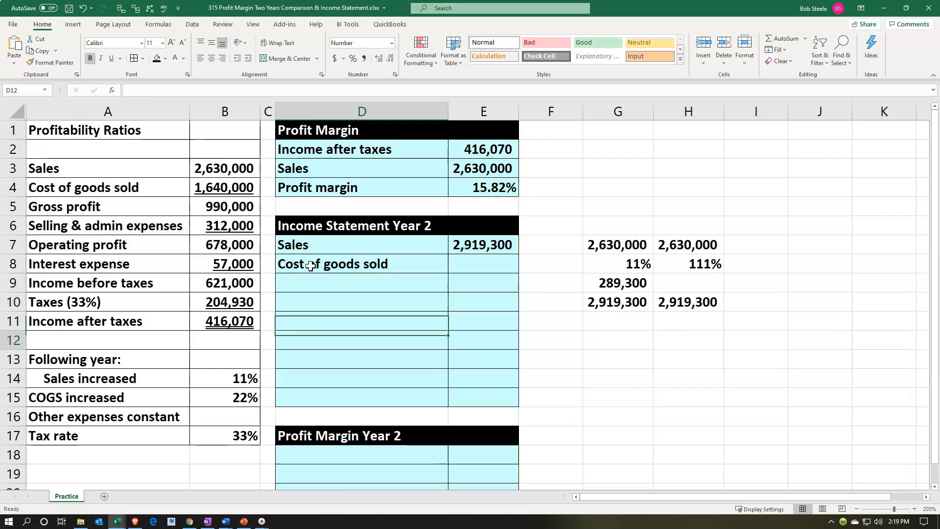
{"action": "key", "text": "Left"}
{"action": "key", "text": "Left"}
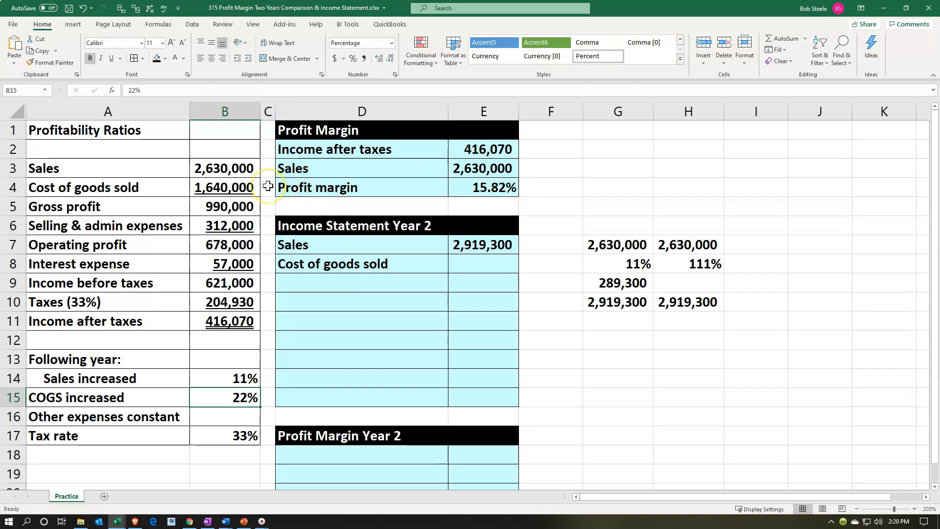
- Calculate year 2 cost of goods sold in E8 with the formula =B4*(1+B15)
{"action": "left_click", "coordinate": [479, 263]}
{"action": "type", "text": "="}
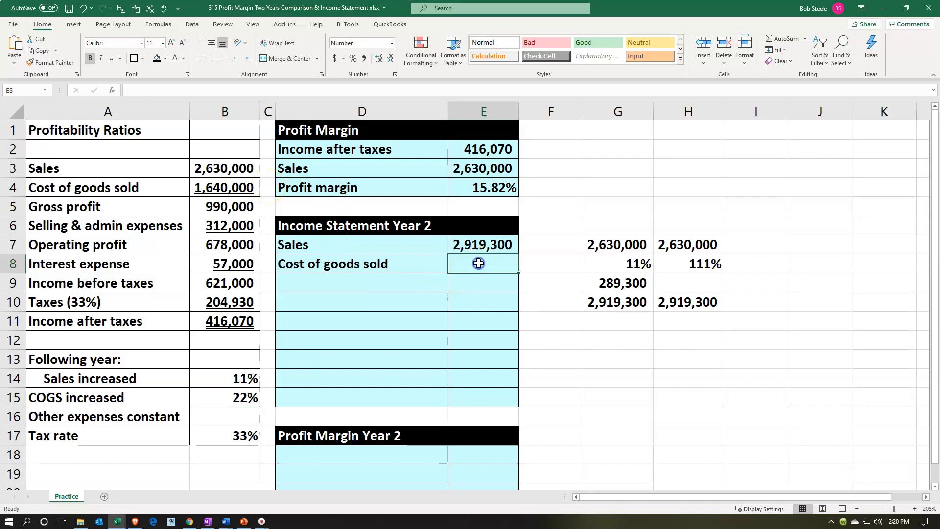
{"action": "key", "text": "Left"}
{"action": "key", "text": "Left"}
{"action": "key", "text": "Left"}
{"action": "key", "text": "Up"}
{"action": "key", "text": "Up"}
{"action": "key", "text": "Up"}
{"action": "key", "text": "Up"}
{"action": "type", "text": "*"}
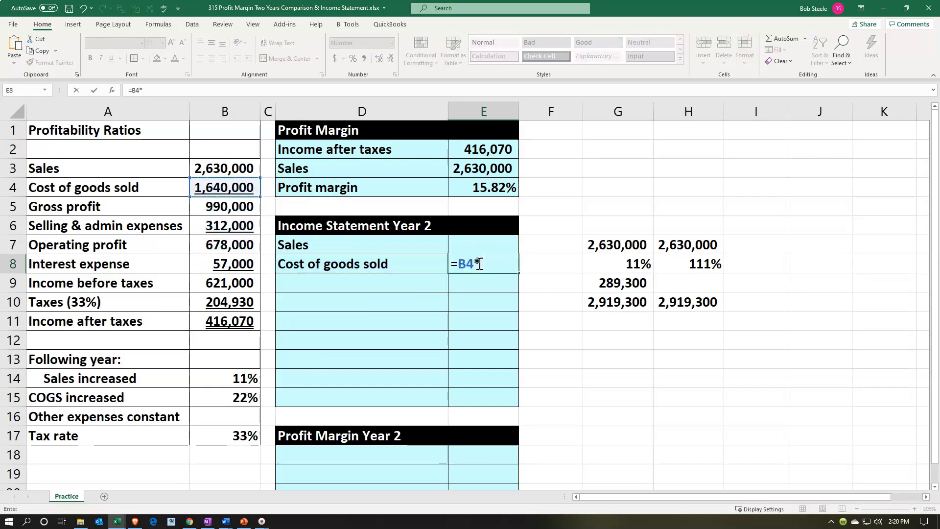
{"action": "type", "text": "(1+"}
{"action": "key", "text": "Down"}
{"action": "key", "text": "Down"}
{"action": "key", "text": "Down"}
{"action": "key", "text": "Down"}
{"action": "key", "text": "Down"}
{"action": "key", "text": "Left"}
{"action": "key", "text": "Left"}
{"action": "key", "text": "Left"}
{"action": "key", "text": "Down"}
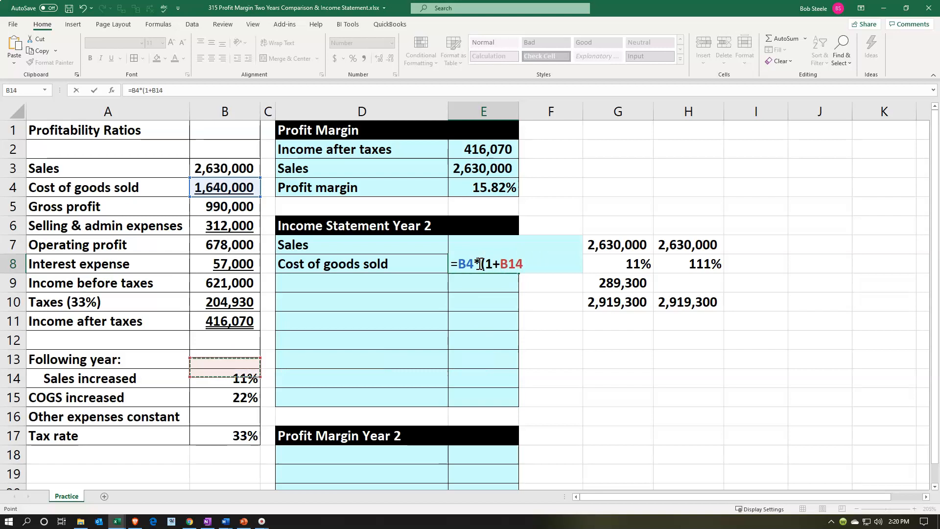
{"action": "key", "text": "Down"}
{"action": "type", "text": ")"}
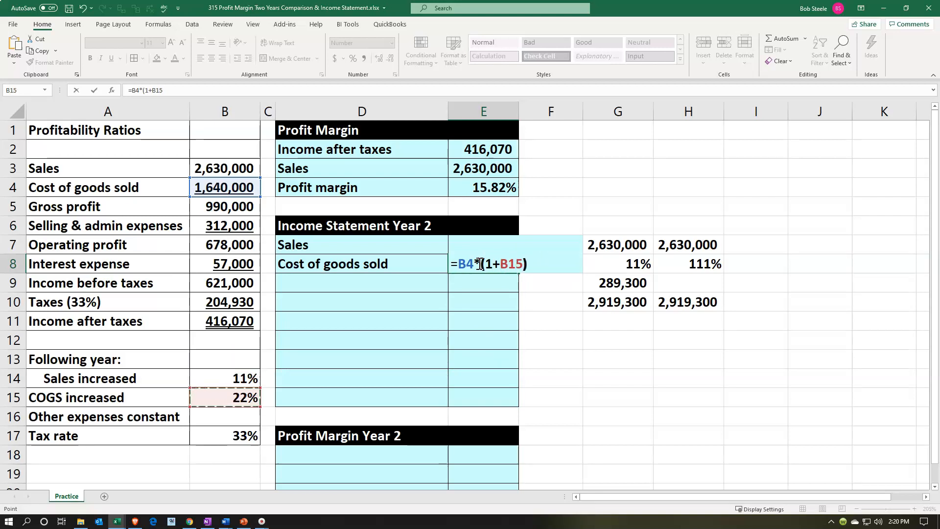
{"action": "key", "text": "Return"}
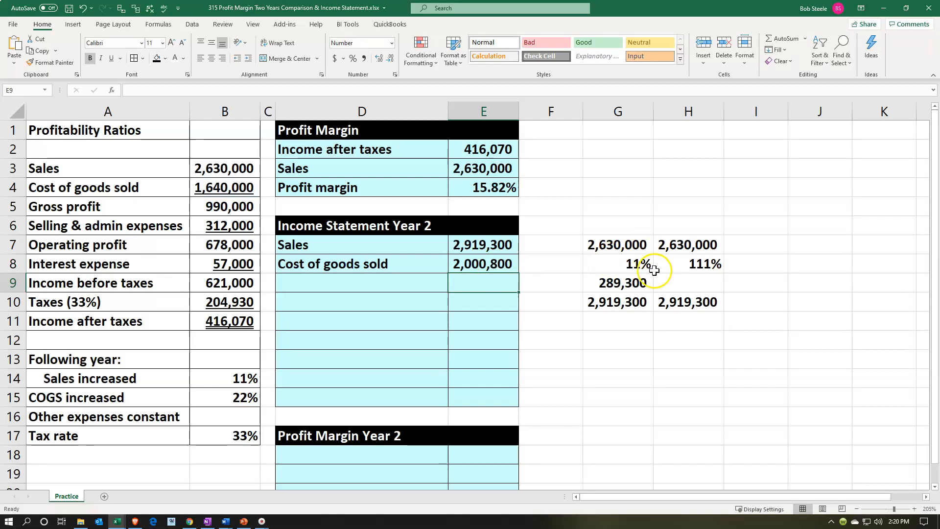
- Label D9 of the year 2 income statement by linking it to the gross profit label in A5
{"action": "left_click", "coordinate": [358, 288]}
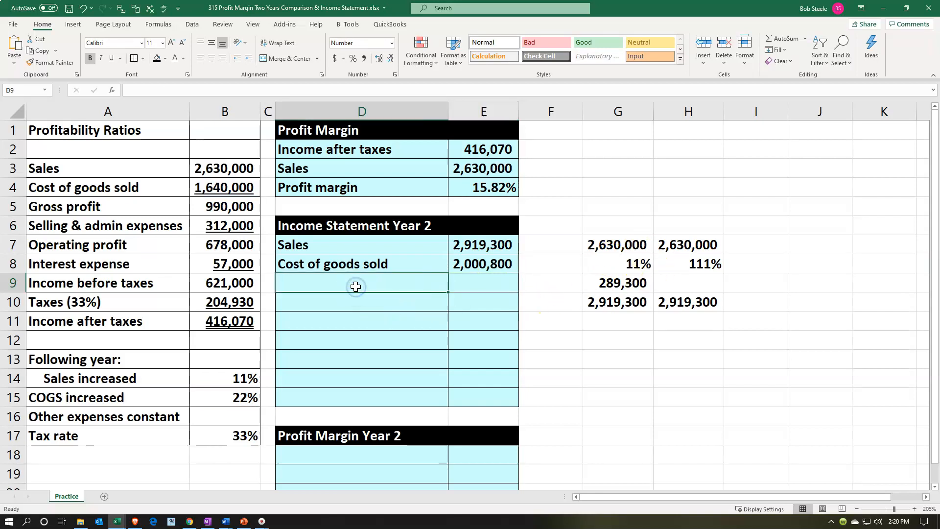
{"action": "type", "text": "+"}
{"action": "key", "text": "Left"}
{"action": "key", "text": "Left"}
{"action": "key", "text": "Left"}
{"action": "key", "text": "Up"}
{"action": "key", "text": "Up"}
{"action": "key", "text": "Up"}
{"action": "key", "text": "Up"}
{"action": "key", "text": "Tab"}
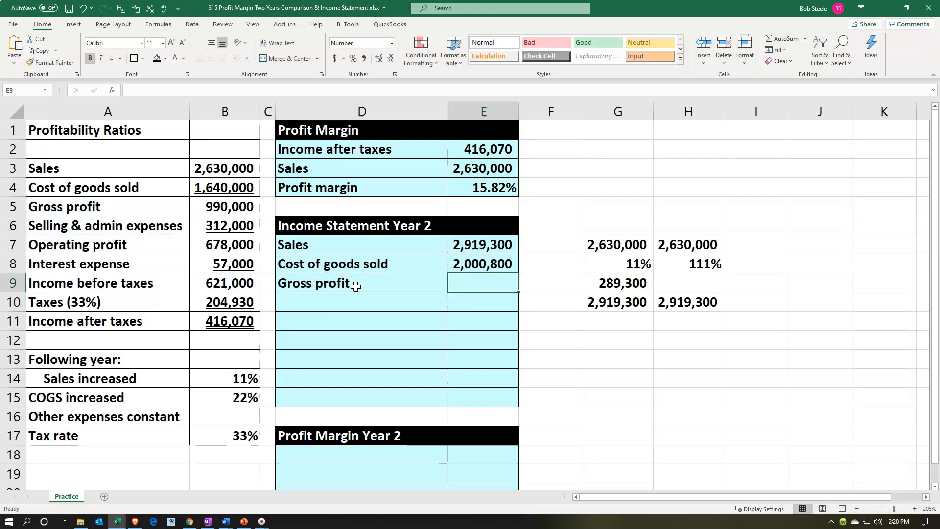
- Calculate year 2 gross profit in E9 by subtracting cost of goods sold in E8 from sales in E7
{"action": "type", "text": "="}
{"action": "key", "text": "Up"}
{"action": "key", "text": "Up"}
{"action": "type", "text": "-"}
{"action": "key", "text": "Up"}
{"action": "key", "text": "Return"}
- Underline the year 2 cost of goods sold amount in E8
{"action": "key", "text": "Up"}
{"action": "key", "text": "Up"}
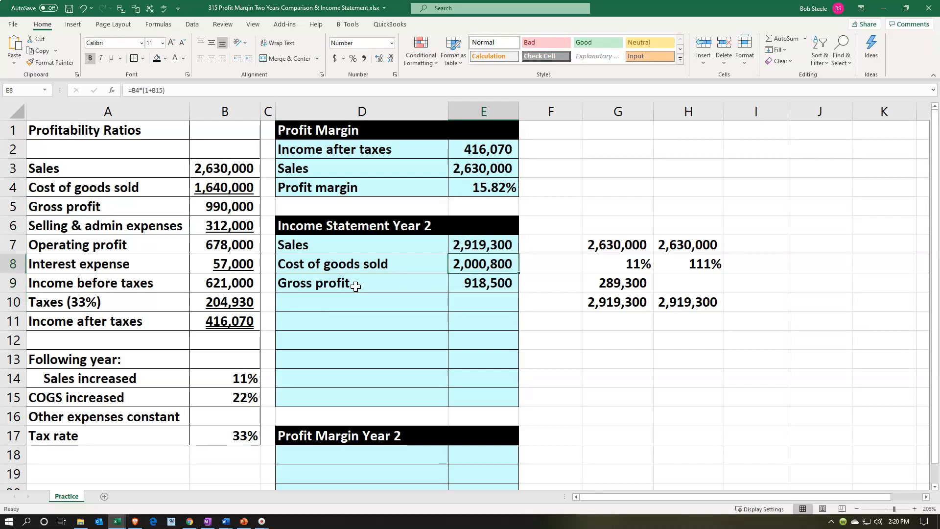
{"action": "left_click", "coordinate": [111, 57]}
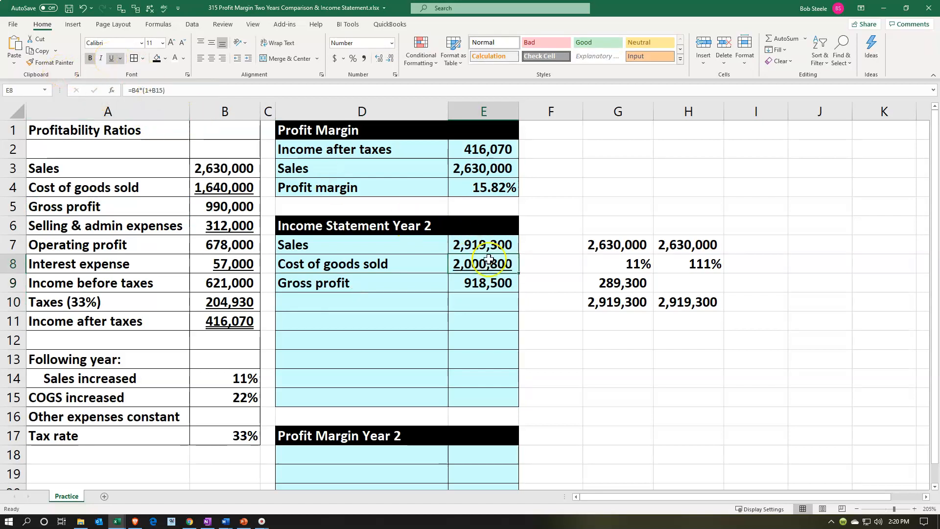
- Label D10 of the year 2 income statement by linking it to the selling & admin expenses label in A6
{"action": "left_click", "coordinate": [422, 300]}
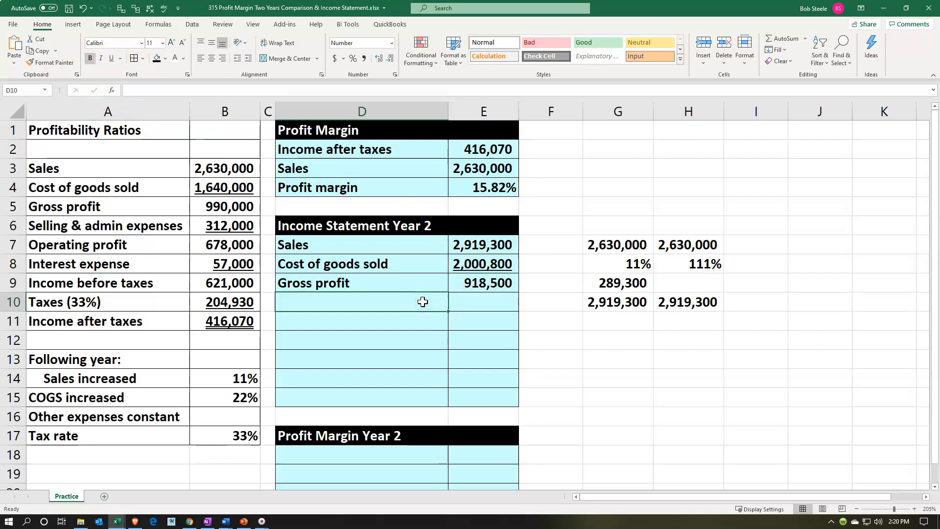
{"action": "type", "text": "+"}
{"action": "key", "text": "Left"}
{"action": "key", "text": "Left"}
{"action": "key", "text": "Left"}
{"action": "key", "text": "Up"}
{"action": "key", "text": "Up"}
{"action": "key", "text": "Up"}
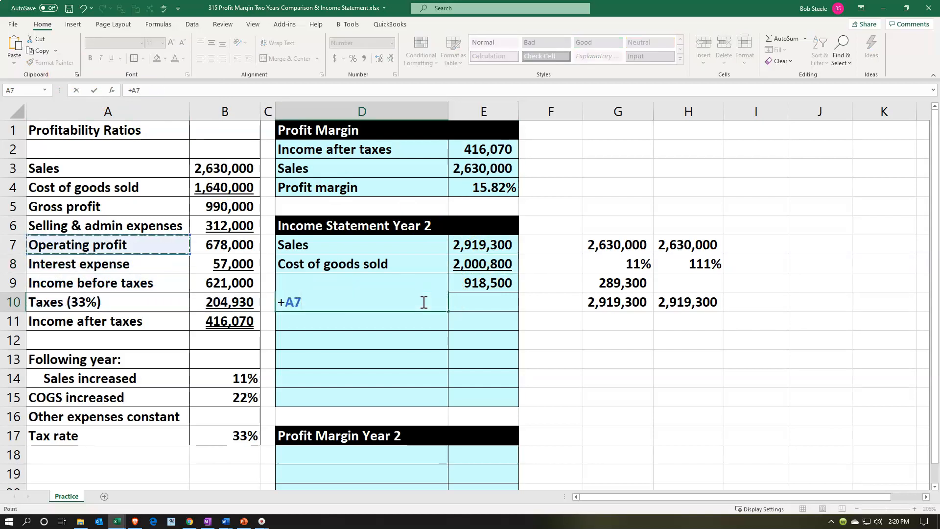
{"action": "key", "text": "Up"}
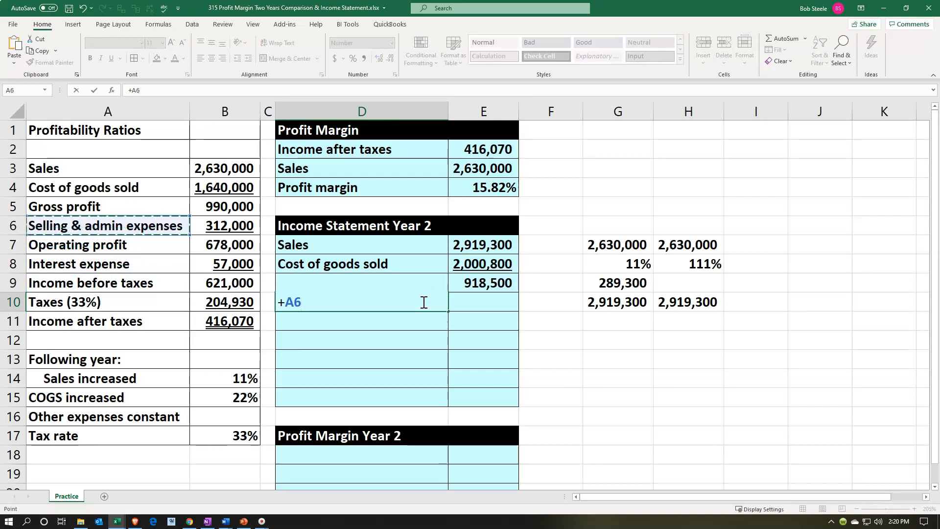
{"action": "key", "text": "Return"}
- Link E10 to the first-year selling & admin expenses in B6 and underline the amount
{"action": "scroll", "coordinate": [216, 357], "scroll_direction": "down", "scroll_amount": 1}
{"action": "left_click", "coordinate": [216, 363]}
{"action": "scroll", "coordinate": [216, 362], "scroll_direction": "up", "scroll_amount": 1}
{"action": "left_click", "coordinate": [457, 299]}
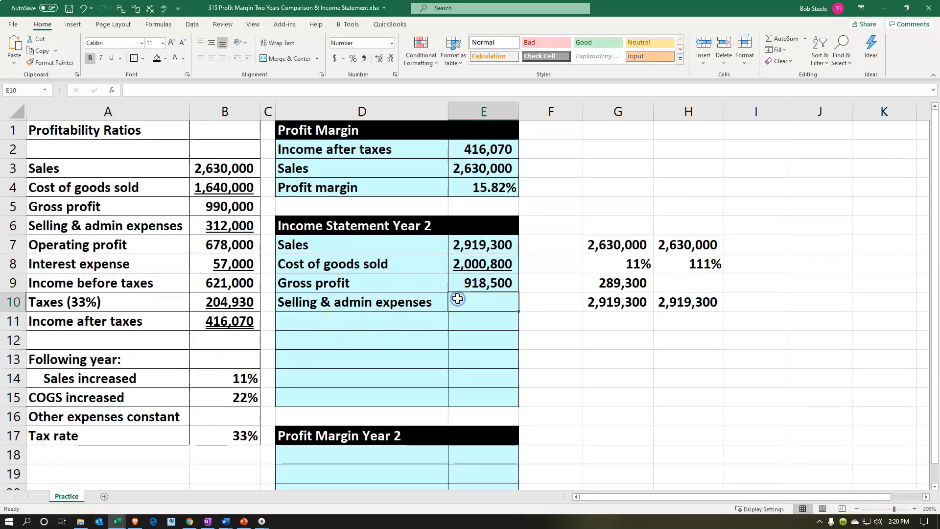
{"action": "type", "text": "="}
{"action": "key", "text": "Left"}
{"action": "key", "text": "Left"}
{"action": "key", "text": "Left"}
{"action": "key", "text": "Up"}
{"action": "key", "text": "Up"}
{"action": "key", "text": "Up"}
{"action": "key", "text": "Up"}
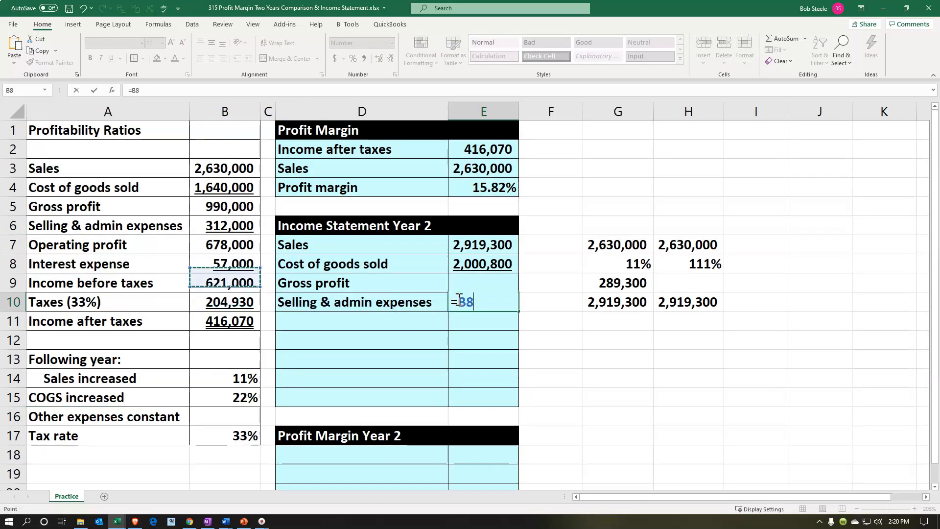
{"action": "key", "text": "Return"}
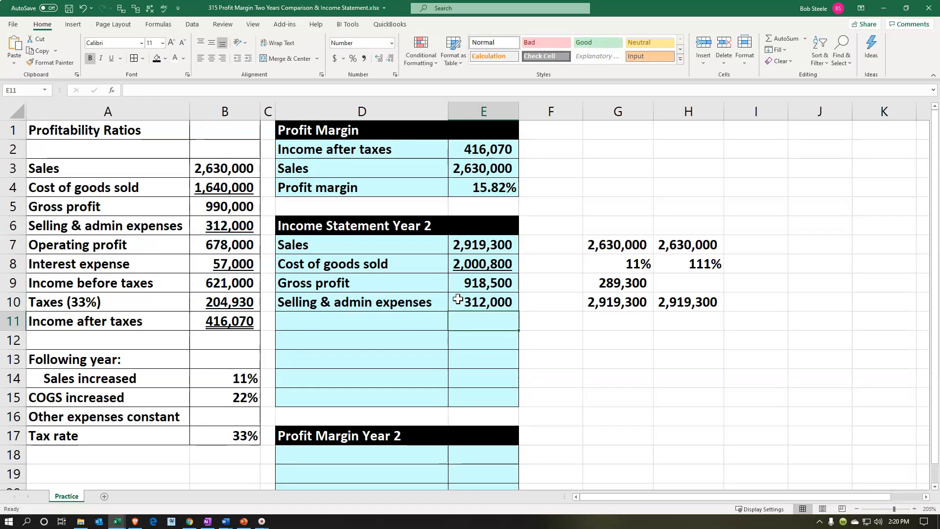
{"action": "left_click", "coordinate": [457, 298]}
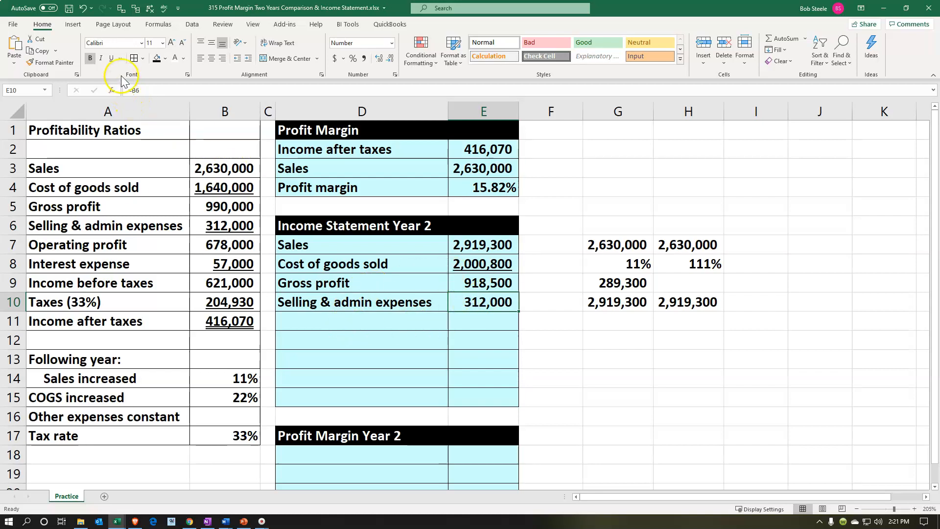
- Label D11 of the year 2 income statement by linking it to the operating profit label in A7
{"action": "left_click", "coordinate": [334, 322]}
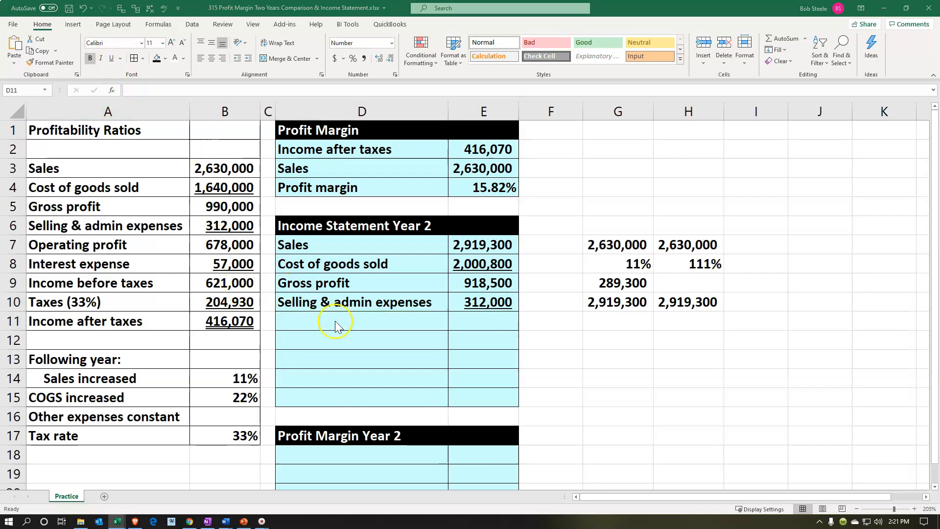
{"action": "type", "text": "+"}
{"action": "key", "text": "Left"}
{"action": "key", "text": "Left"}
{"action": "key", "text": "Left"}
{"action": "key", "text": "Up"}
{"action": "key", "text": "Up"}
{"action": "key", "text": "Up"}
{"action": "key", "text": "Up"}
{"action": "key", "text": "Tab"}
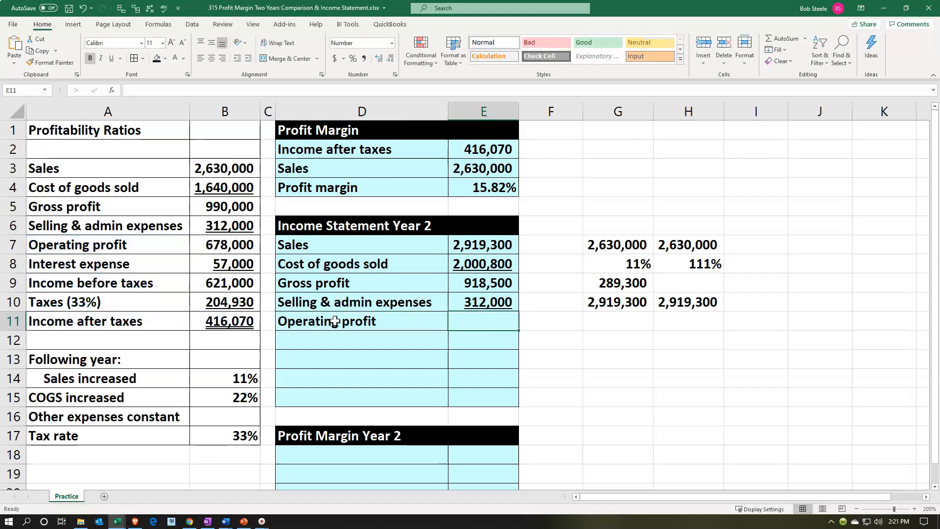
- Calculate the year 2 operating profit in E11 as E9 minus E10
{"action": "type", "text": "="}
{"action": "key", "text": "Up"}
{"action": "key", "text": "Up"}
{"action": "type", "text": "-"}
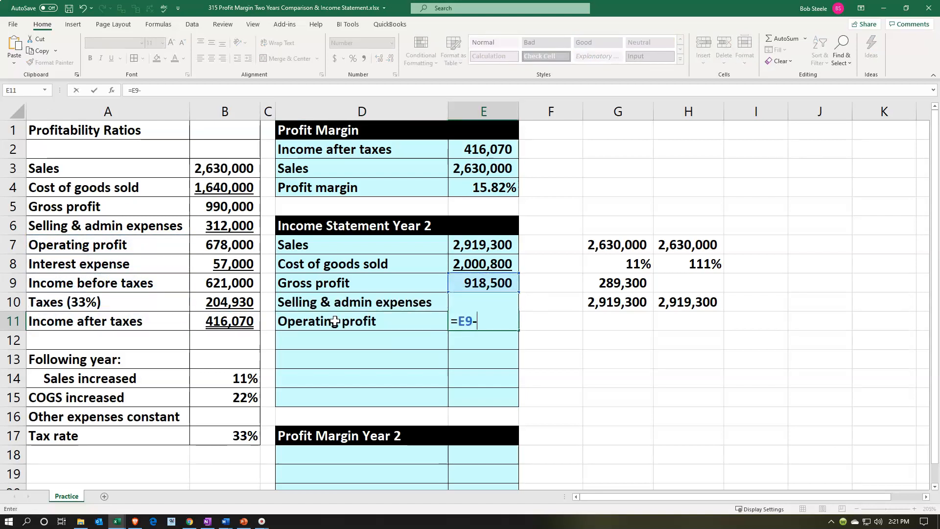
{"action": "key", "text": "Up"}
{"action": "key", "text": "Return"}
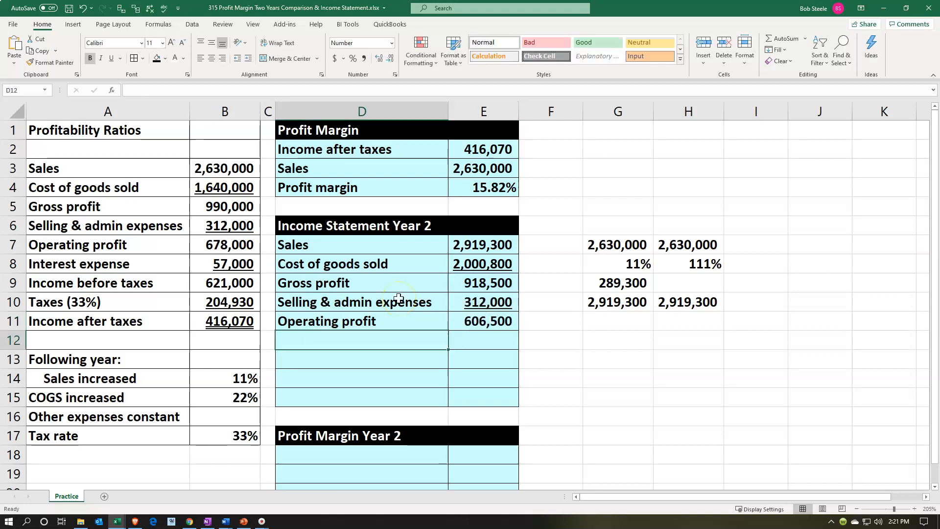
- Label D12 of the year 2 income statement by linking it to the interest expense label in A8
{"action": "key", "text": "Up"}
{"action": "key", "text": "Right"}
{"action": "key", "text": "Down"}
{"action": "key", "text": "Left"}
{"action": "type", "text": "+"}
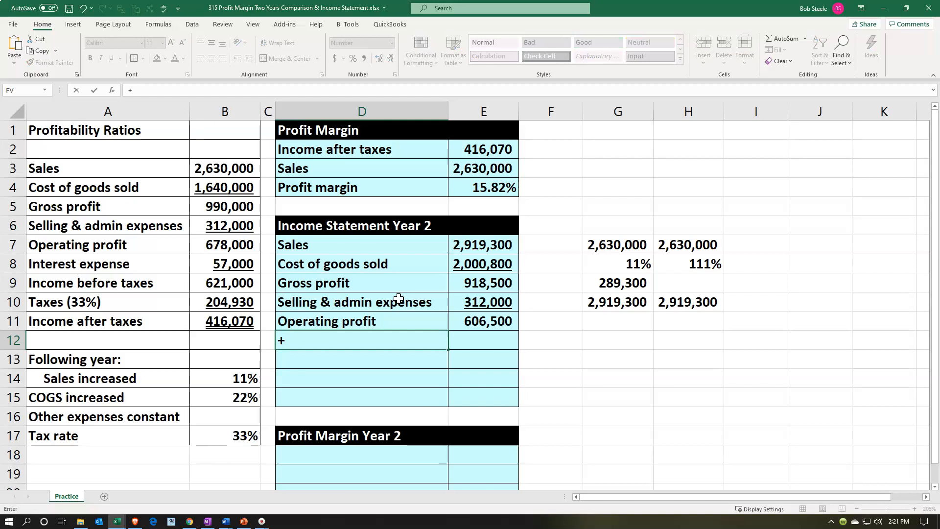
{"action": "key", "text": "Left"}
{"action": "key", "text": "Left"}
{"action": "key", "text": "Left"}
{"action": "key", "text": "Up"}
{"action": "key", "text": "Up"}
{"action": "key", "text": "Up"}
{"action": "key", "text": "Up"}
{"action": "key", "text": "Return"}
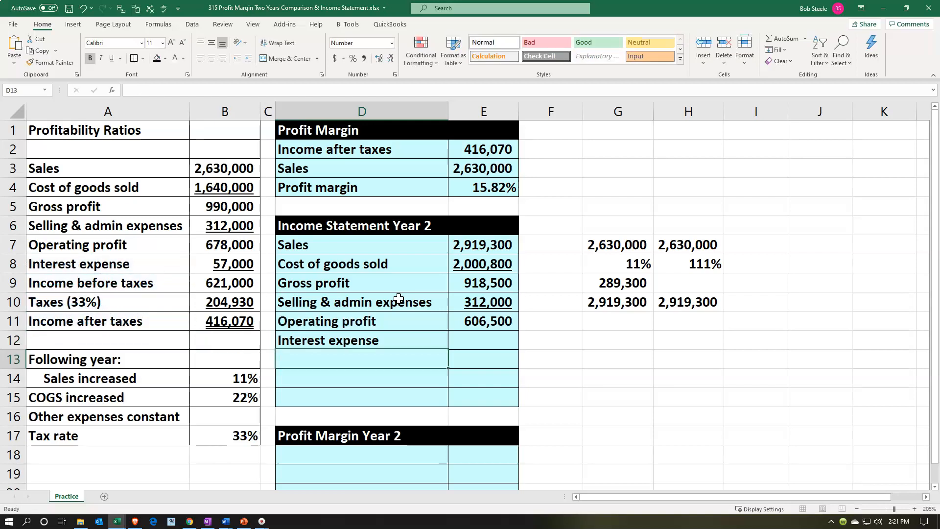
- Link E12 to the first-year interest expense in B8 and underline the amount
{"action": "key", "text": "Right"}
{"action": "key", "text": "Up"}
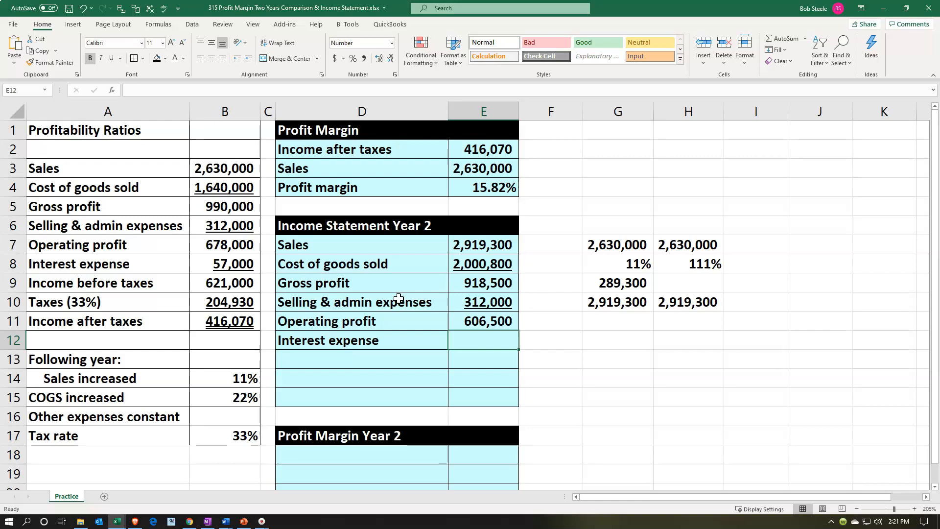
{"action": "type", "text": "="}
{"action": "key", "text": "Left"}
{"action": "key", "text": "Left"}
{"action": "key", "text": "Left"}
{"action": "key", "text": "Up"}
{"action": "key", "text": "Up"}
{"action": "key", "text": "Up"}
{"action": "key", "text": "Up"}
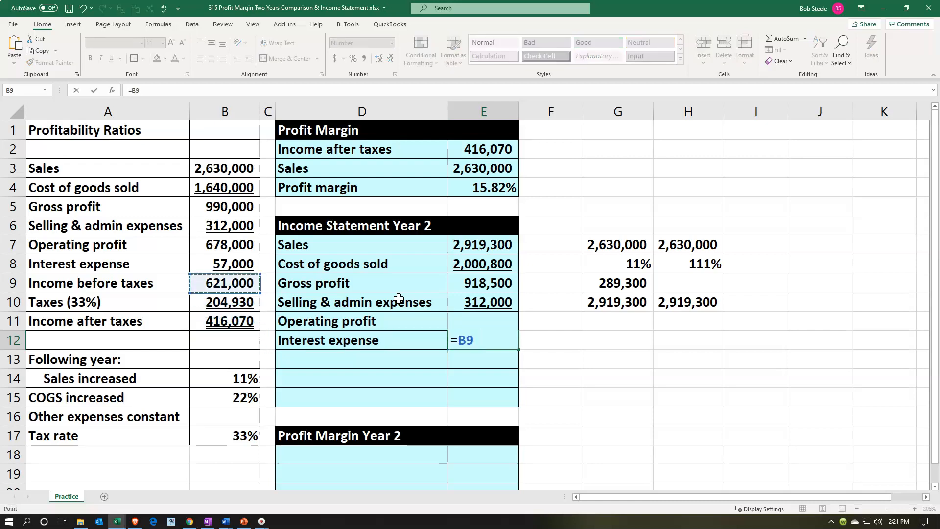
{"action": "key", "text": "Return"}
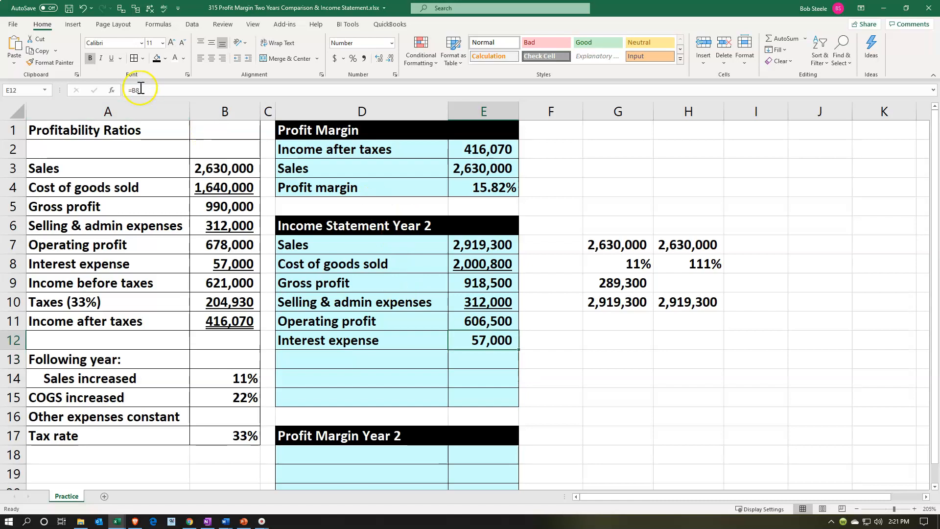
{"action": "left_click", "coordinate": [113, 59]}
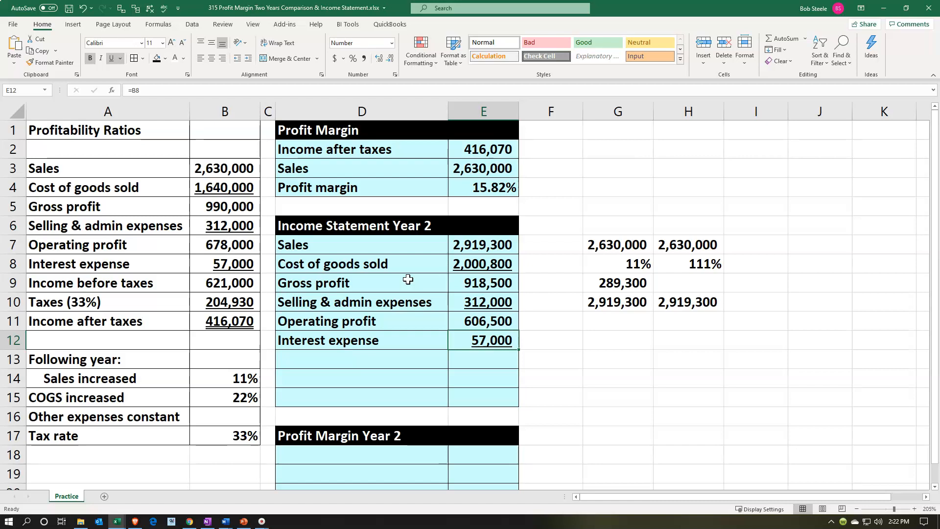
- Label D13 of the year 2 income statement by linking it to the income before taxes label in A9
{"action": "key", "text": "Down"}
{"action": "key", "text": "Left"}
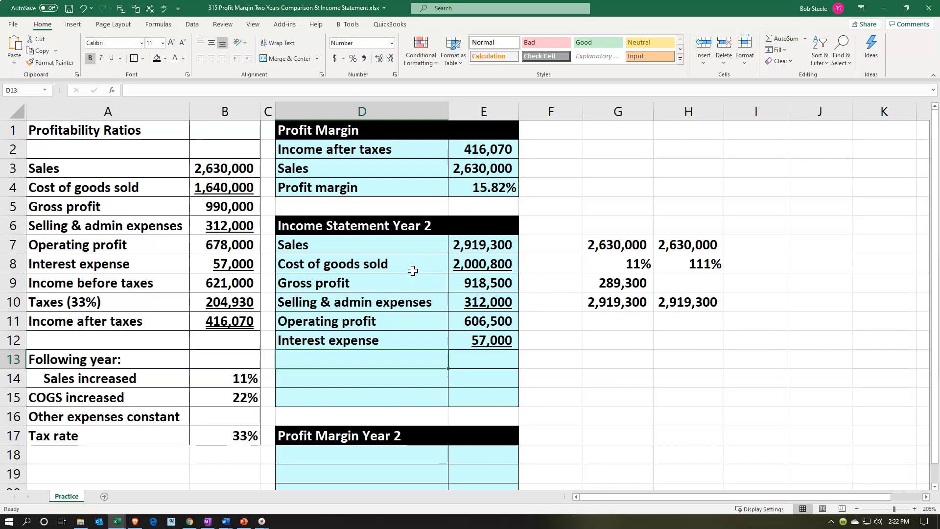
{"action": "double_click", "coordinate": [344, 363]}
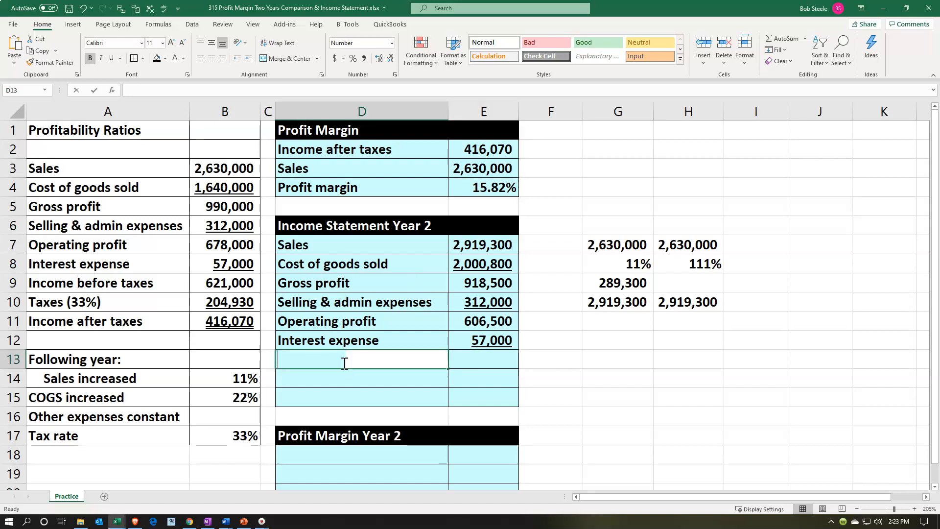
{"action": "type", "text": "="}
{"action": "key", "text": "Left"}
{"action": "key", "text": "Left"}
{"action": "key", "text": "Left"}
{"action": "key", "text": "Up"}
{"action": "key", "text": "Up"}
{"action": "key", "text": "Up"}
{"action": "key", "text": "Up"}
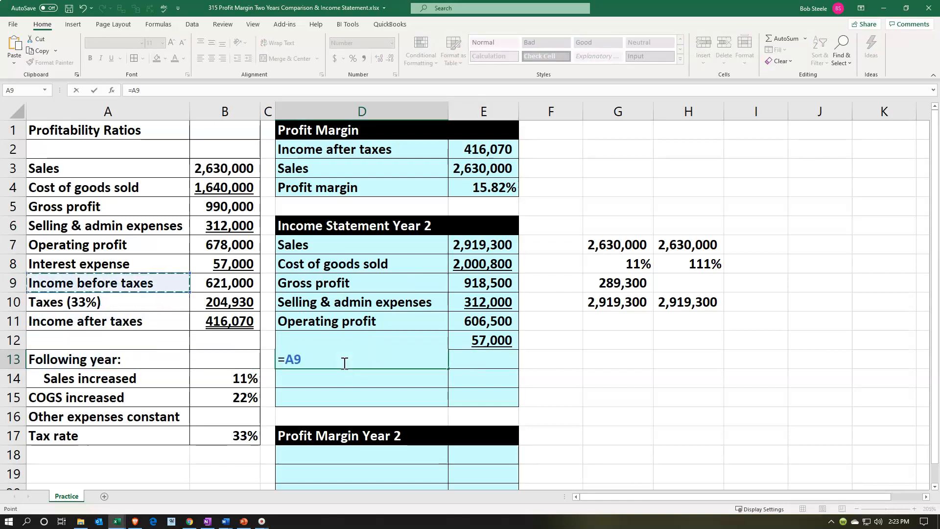
{"action": "key", "text": "Tab"}
- Calculate the year 2 income before taxes in E13 as E11 minus E12
{"action": "type", "text": "="}
{"action": "key", "text": "Up"}
{"action": "key", "text": "Up"}
{"action": "type", "text": "-"}
{"action": "key", "text": "Up"}
{"action": "key", "text": "Return"}
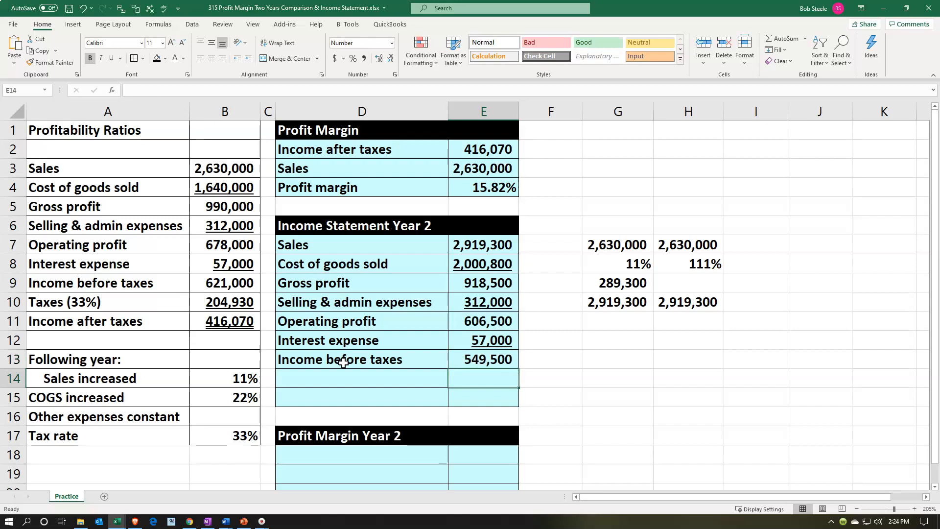
- Label D14 of the year 2 income statement by linking it to the taxes label in A10
{"action": "key", "text": "Left"}
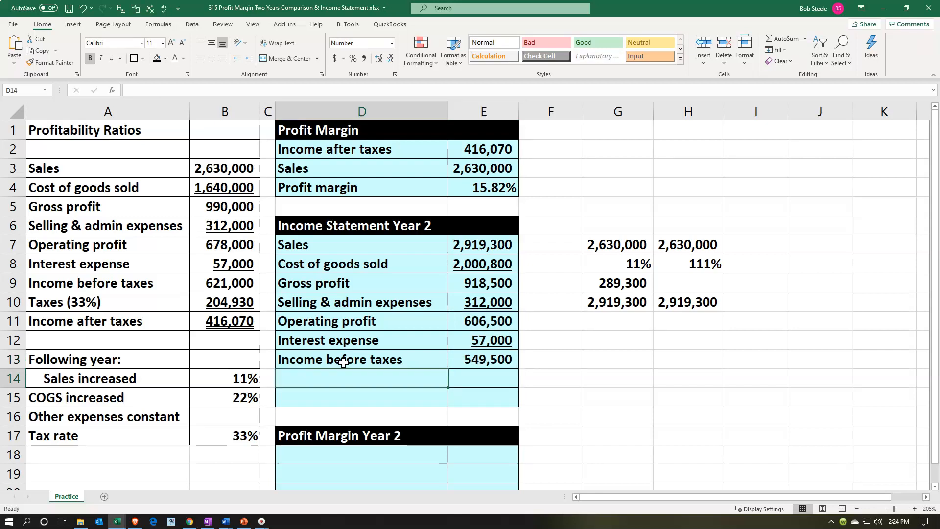
{"action": "type", "text": "+"}
{"action": "key", "text": "Left"}
{"action": "key", "text": "Left"}
{"action": "key", "text": "Up"}
{"action": "key", "text": "Up"}
{"action": "key", "text": "Left"}
{"action": "key", "text": "Up"}
{"action": "key", "text": "Up"}
{"action": "key", "text": "Return"}
- Calculate the year 2 taxes in E14 as E13 times the tax rate in B17, and underline the amount
{"action": "key", "text": "Up"}
{"action": "key", "text": "Right"}
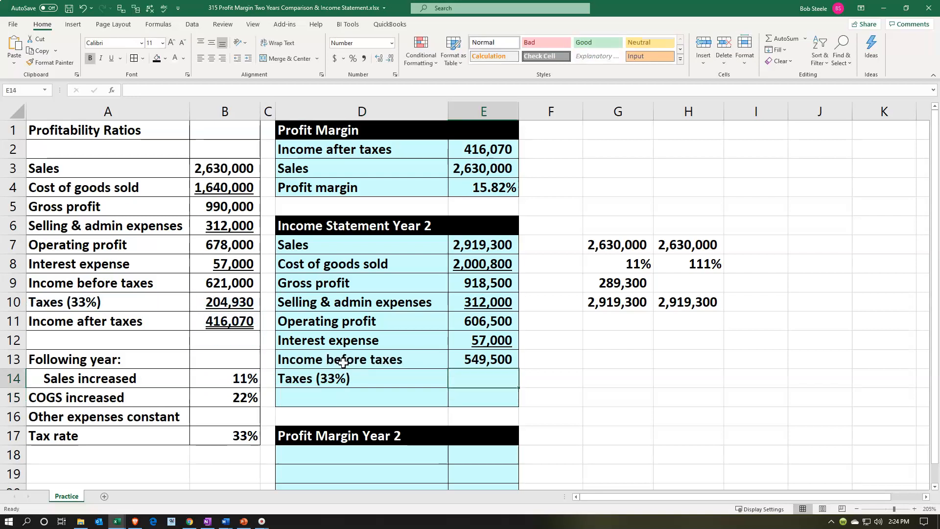
{"action": "type", "text": "="}
{"action": "key", "text": "Up"}
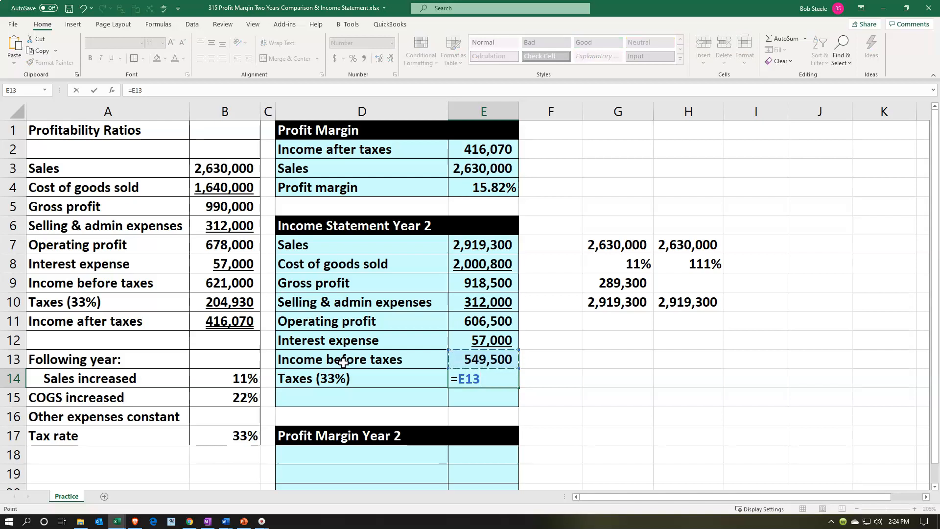
{"action": "type", "text": "*"}
{"action": "key", "text": "Left"}
{"action": "key", "text": "Left"}
{"action": "key", "text": "Left"}
{"action": "key", "text": "Down"}
{"action": "key", "text": "Down"}
{"action": "key", "text": "Down"}
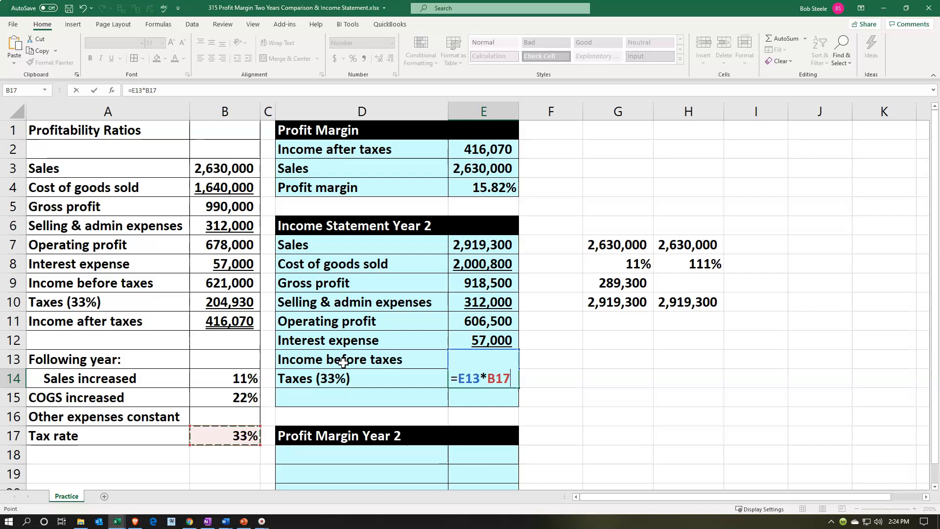
{"action": "key", "text": "Return"}
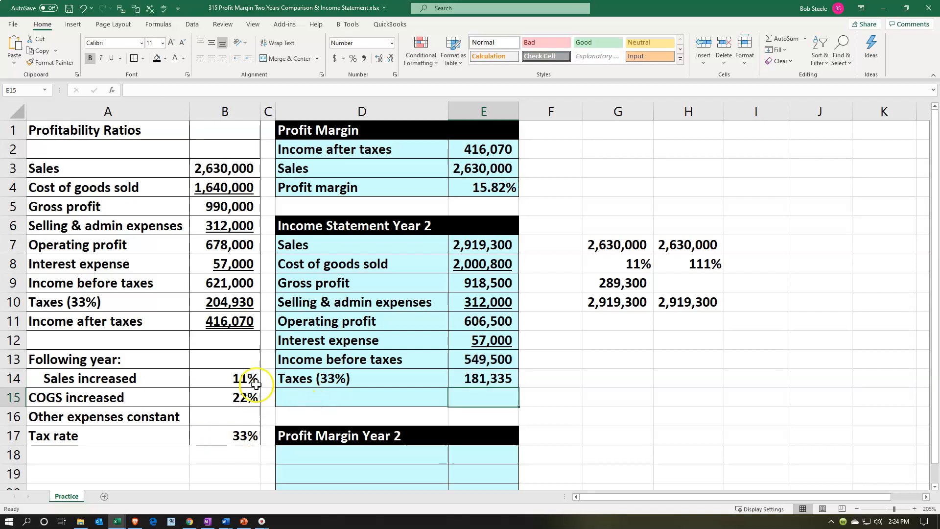
{"action": "left_click", "coordinate": [480, 381]}
{"action": "left_click", "coordinate": [111, 58]}
- Label D15 of the year 2 income statement by linking it to the income after taxes label in A11
{"action": "left_click", "coordinate": [366, 396]}
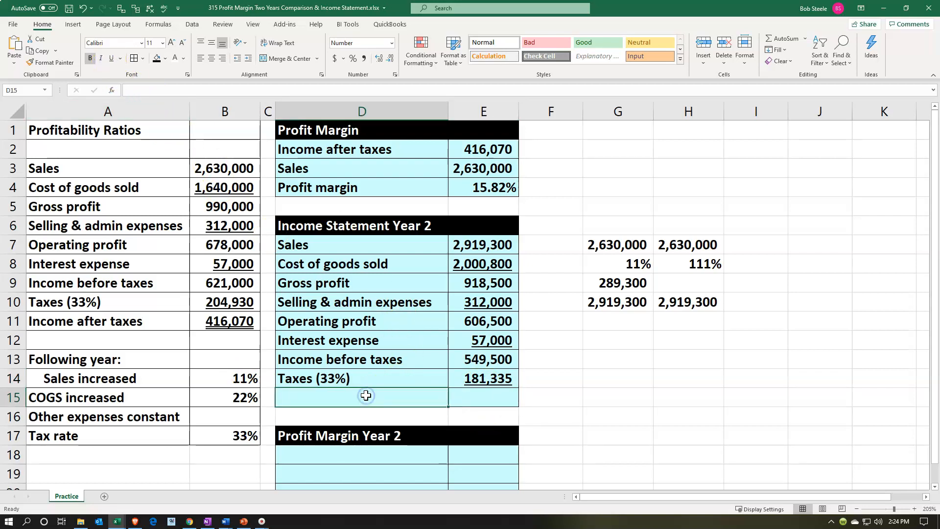
{"action": "type", "text": "+"}
{"action": "key", "text": "Left"}
{"action": "key", "text": "Left"}
{"action": "key", "text": "Left"}
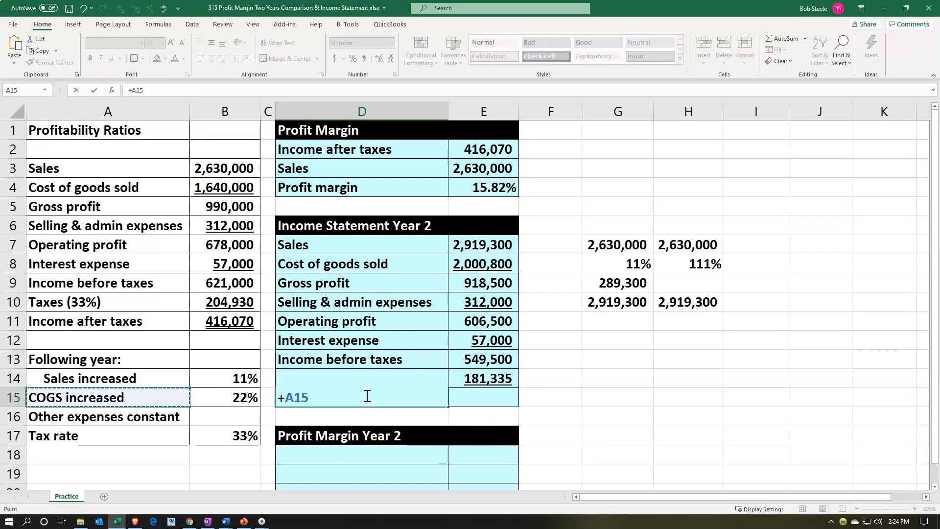
{"action": "key", "text": "Up"}
{"action": "key", "text": "Up"}
{"action": "key", "text": "Up"}
{"action": "key", "text": "Up"}
{"action": "key", "text": "Tab"}
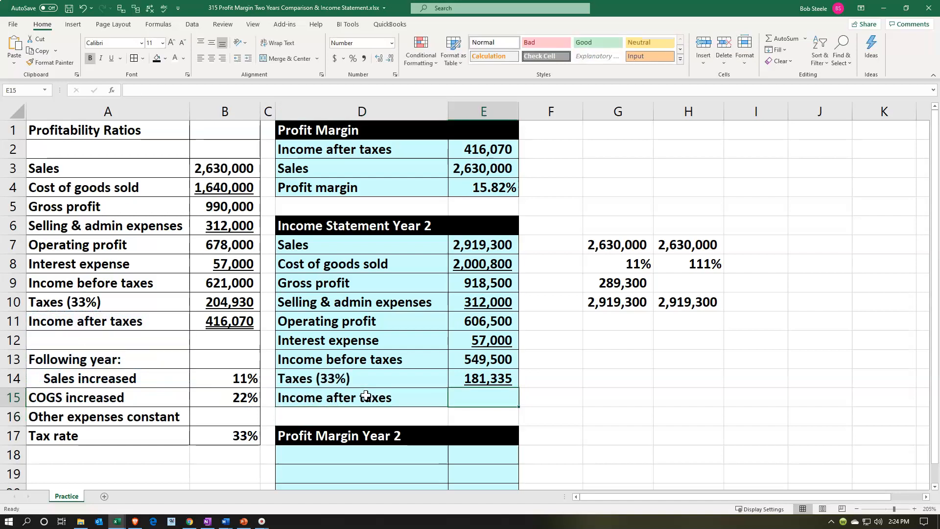
- Calculate the year 2 income after taxes in E15 as E13 minus E14
{"action": "type", "text": "="}
{"action": "key", "text": "Up"}
{"action": "key", "text": "Up"}
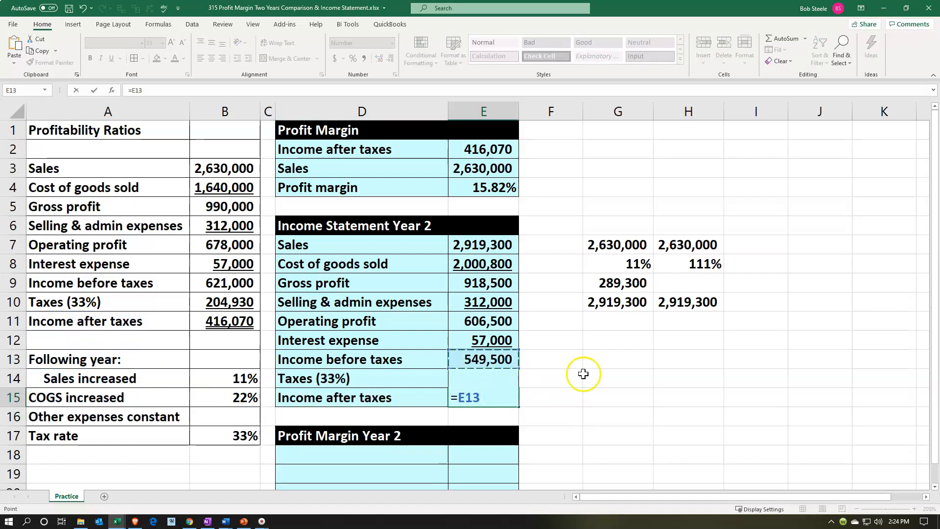
{"action": "type", "text": "-"}
{"action": "key", "text": "Up"}
{"action": "key", "text": "Return"}
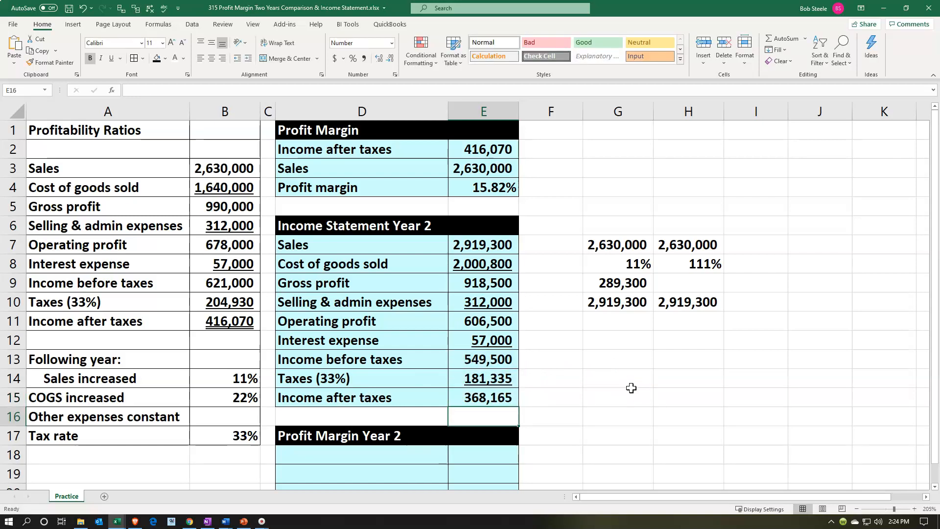
{"action": "left_click", "coordinate": [631, 390]}
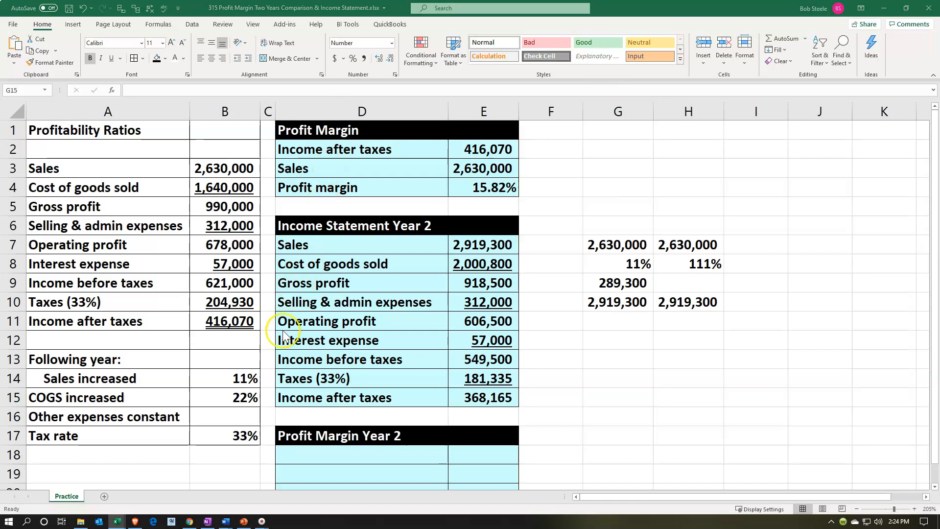
- Label D18 of the year 2 profit margin table by linking it to the income after taxes label in D15
{"action": "scroll", "coordinate": [399, 416], "scroll_direction": "down", "scroll_amount": 1}
{"action": "scroll", "coordinate": [399, 416], "scroll_direction": "down", "scroll_amount": 1}
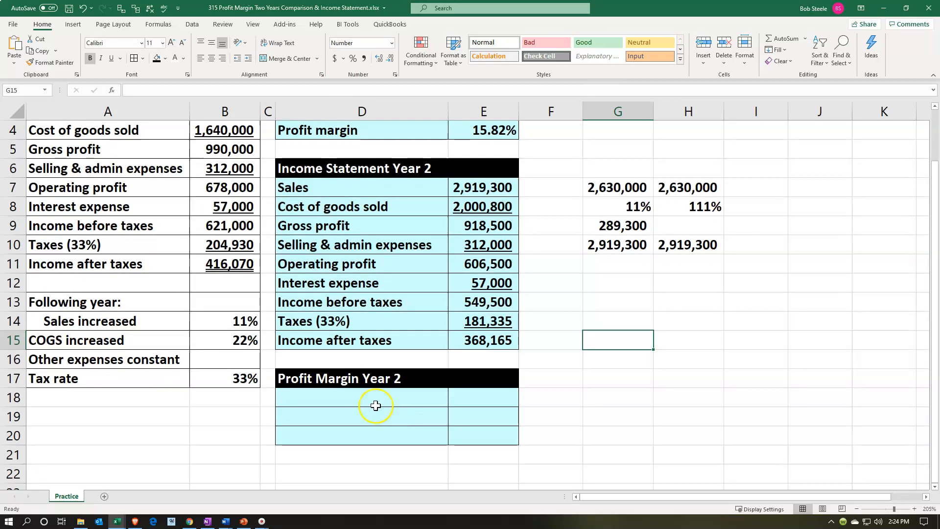
{"action": "left_click", "coordinate": [373, 403]}
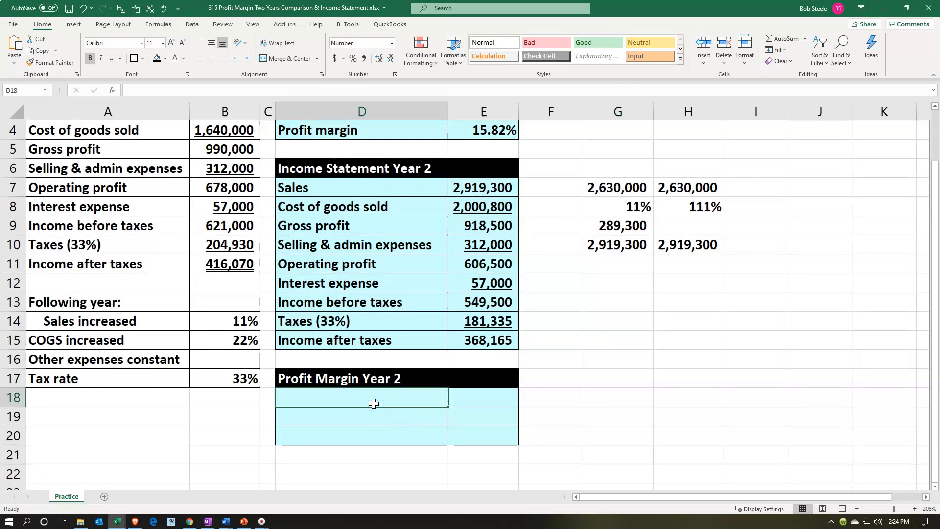
{"action": "scroll", "coordinate": [374, 403], "scroll_direction": "up", "scroll_amount": 1}
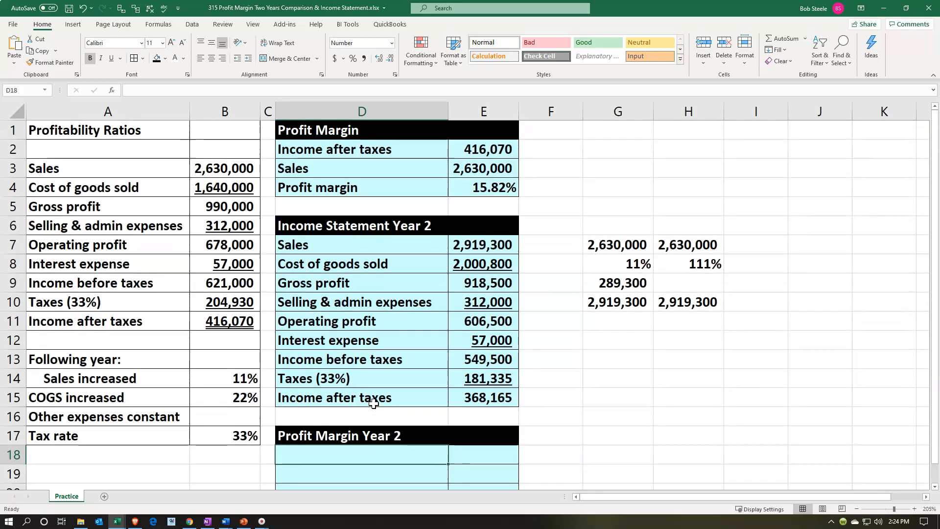
{"action": "scroll", "coordinate": [374, 403], "scroll_direction": "down", "scroll_amount": 1}
{"action": "type", "text": "="}
{"action": "key", "text": "Up"}
{"action": "key", "text": "Up"}
{"action": "key", "text": "Up"}
{"action": "key", "text": "Return"}
- Label D19 of the year 2 profit margin table by linking it to the sales label in D7
{"action": "type", "text": "+"}
{"action": "key", "text": "Up"}
{"action": "key", "text": "Up"}
{"action": "key", "text": "Up"}
{"action": "key", "text": "Up"}
{"action": "key", "text": "Up"}
{"action": "key", "text": "Up"}
{"action": "key", "text": "Up"}
{"action": "key", "text": "Up"}
{"action": "key", "text": "Up"}
{"action": "key", "text": "Up"}
{"action": "key", "text": "Up"}
{"action": "key", "text": "Up"}
{"action": "key", "text": "Return"}
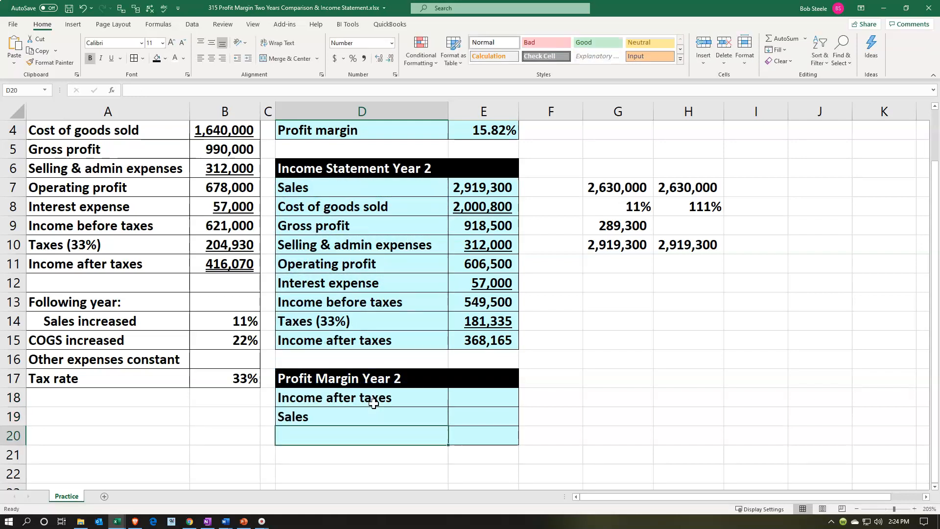
- Link E18 of the year 2 profit margin table to the year 2 income after taxes in E15
{"action": "key", "text": "Right"}
{"action": "key", "text": "Up"}
{"action": "key", "text": "Up"}
{"action": "type", "text": "="}
{"action": "key", "text": "Up"}
{"action": "key", "text": "Up"}
{"action": "key", "text": "Up"}
{"action": "key", "text": "Return"}
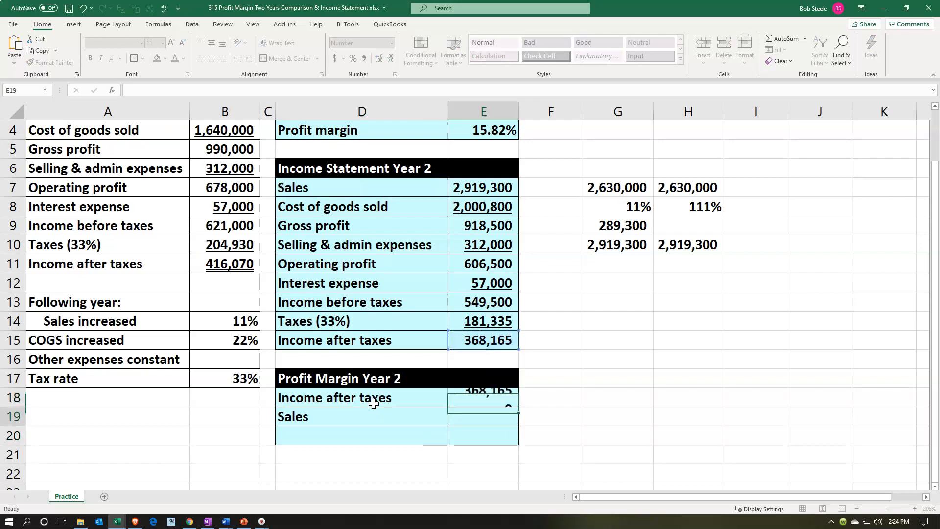
- Link E19 of the year 2 profit margin table to the year 2 sales in E7
{"action": "type", "text": "="}
{"action": "key", "text": "Up"}
{"action": "key", "text": "Up"}
{"action": "key", "text": "Up"}
{"action": "key", "text": "Up"}
{"action": "key", "text": "Up"}
{"action": "key", "text": "Up"}
{"action": "key", "text": "Up"}
{"action": "key", "text": "Up"}
{"action": "key", "text": "Up"}
{"action": "key", "text": "Up"}
{"action": "key", "text": "Up"}
{"action": "key", "text": "Up"}
{"action": "key", "text": "Up"}
{"action": "key", "text": "Down"}
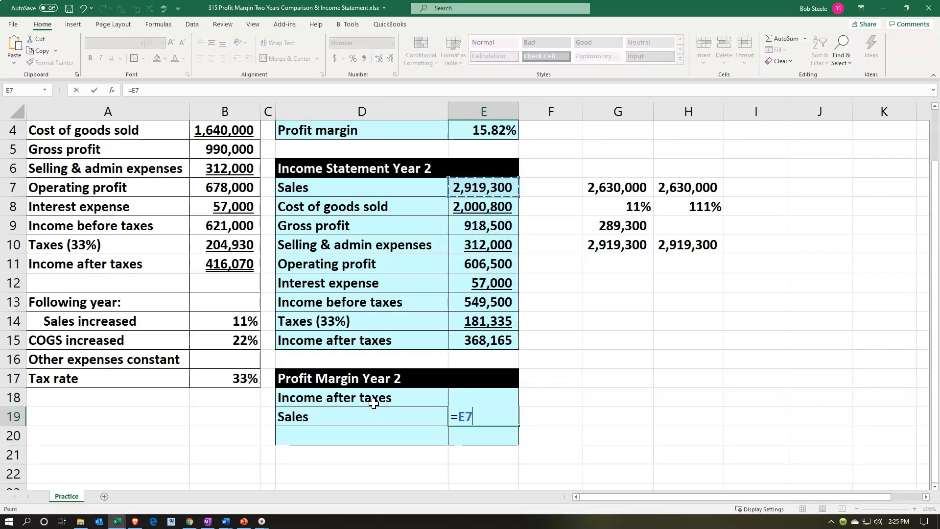
{"action": "key", "text": "Return"}
- Label D20 of the year 2 profit margin table as "Profit margin"
{"action": "key", "text": "Left"}
{"action": "type", "text": "Profit margin"}
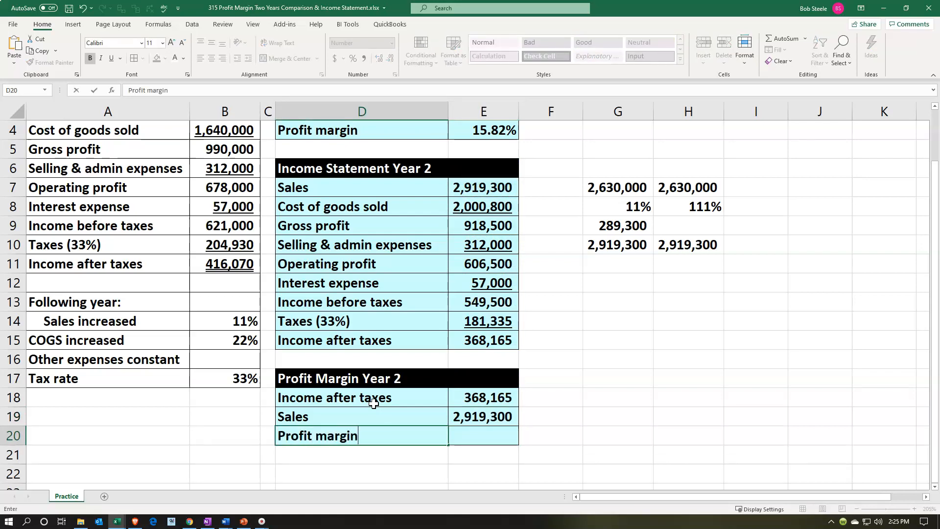
{"action": "key", "text": "Right"}
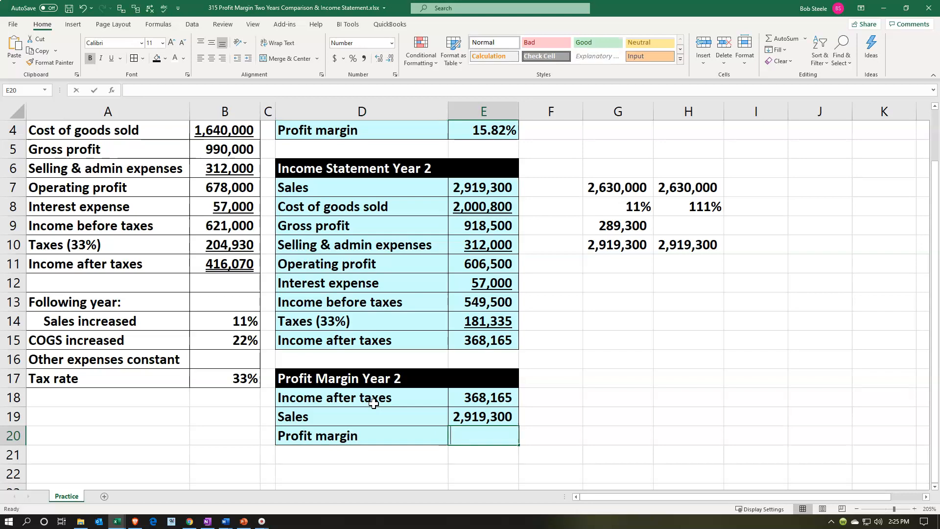
- Calculate the year 2 profit margin in E20 as E18 divided by E19, and format it as a percentage
{"action": "type", "text": "="}
{"action": "key", "text": "Up"}
{"action": "key", "text": "Up"}
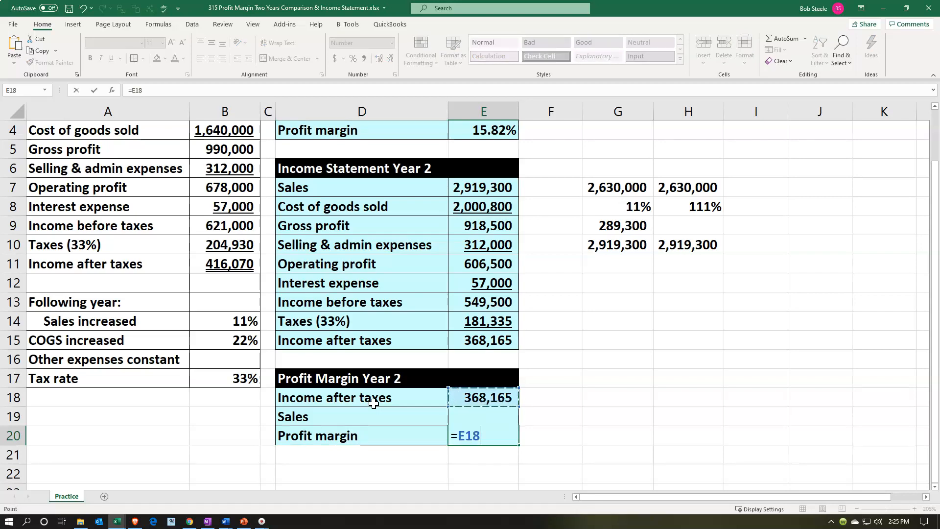
{"action": "type", "text": "/"}
{"action": "key", "text": "Up"}
{"action": "key", "text": "Return"}
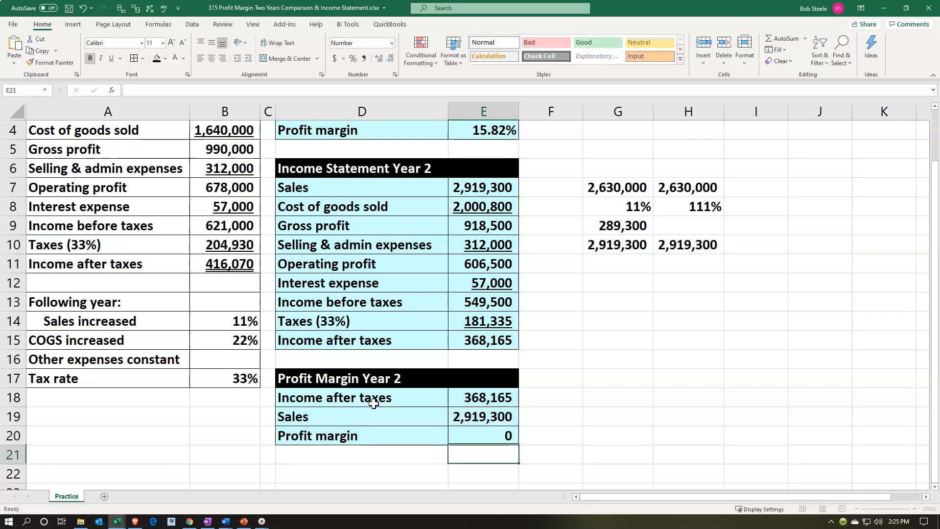
{"action": "key", "text": "Up"}
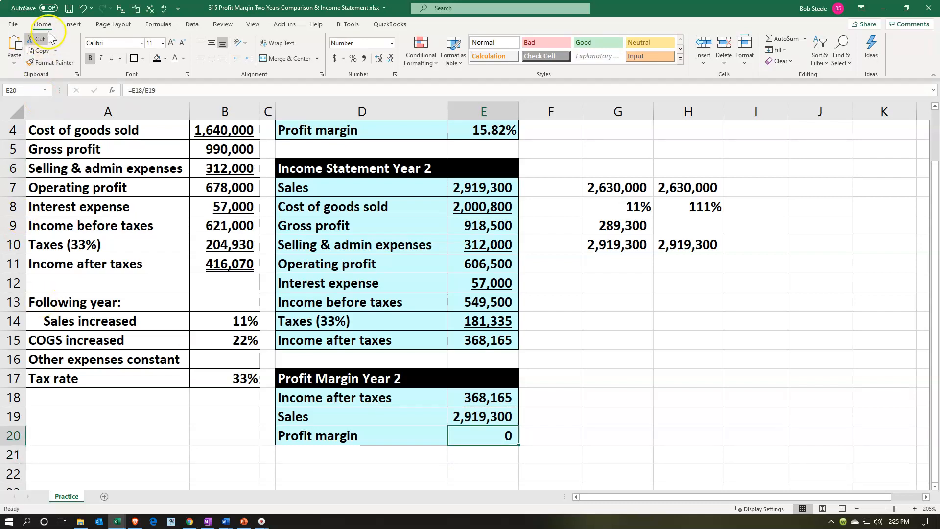
{"action": "left_click", "coordinate": [353, 58]}
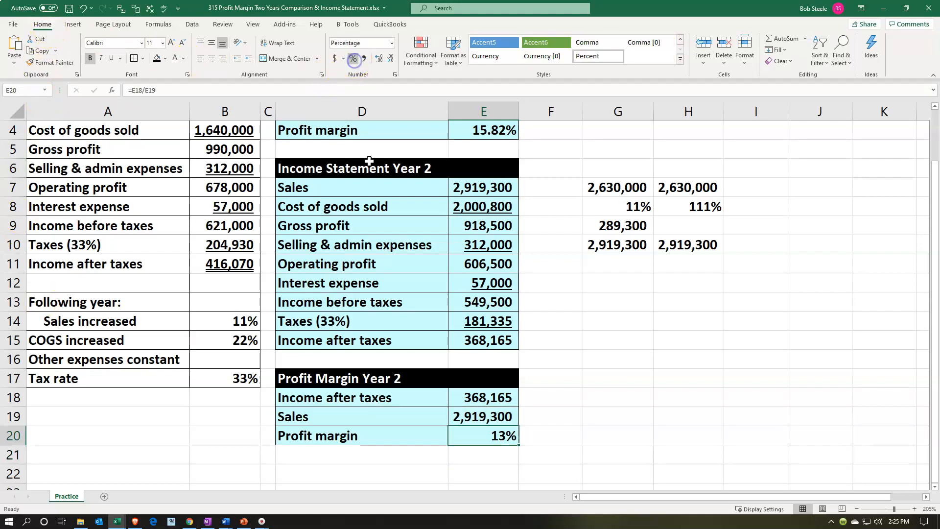
- Show the year 2 profit margin in E20 with two decimal places
{"action": "left_click", "coordinate": [379, 58]}
{"action": "left_click", "coordinate": [377, 59]}
{"action": "left_click", "coordinate": [377, 59]}
{"action": "left_click", "coordinate": [377, 59]}
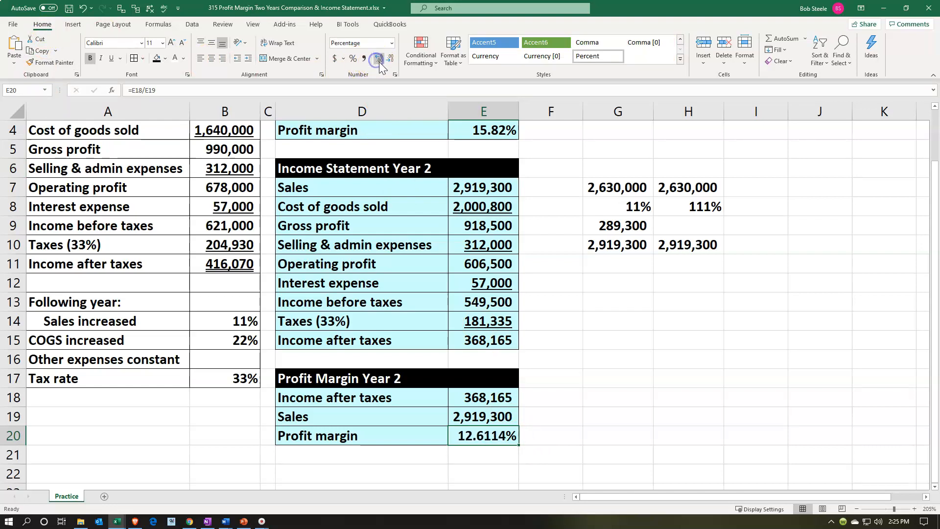
{"action": "left_click", "coordinate": [390, 59]}
{"action": "left_click", "coordinate": [390, 59]}
- Underline the year 2 sales in E19 and double-underline the year 2 profit margin in E20
{"action": "left_click", "coordinate": [454, 277]}
{"action": "left_click", "coordinate": [480, 416]}
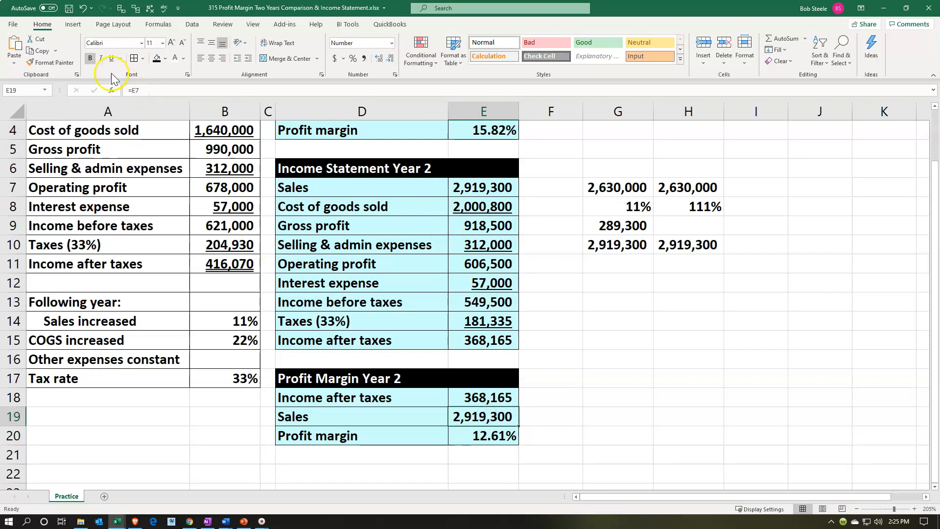
{"action": "left_click", "coordinate": [112, 59]}
{"action": "left_click", "coordinate": [480, 436]}
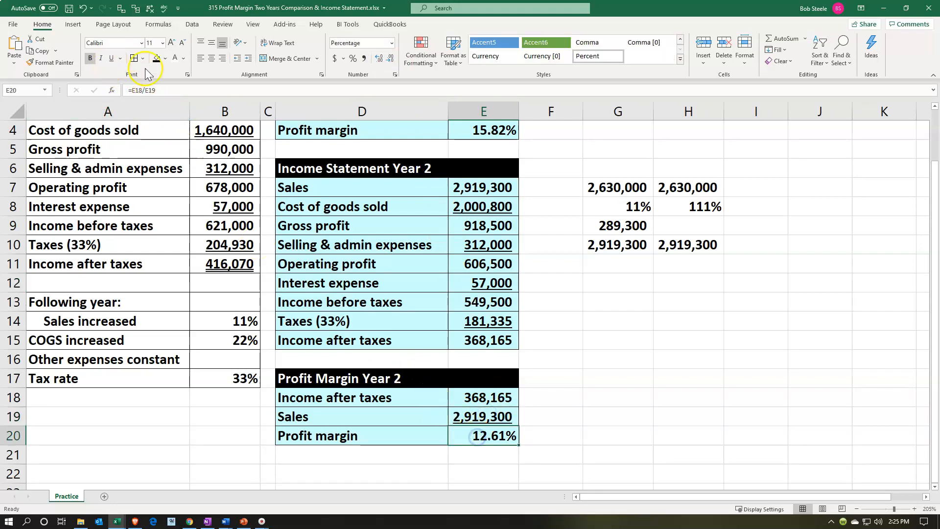
{"action": "left_click", "coordinate": [121, 59]}
{"action": "left_click", "coordinate": [126, 88]}
{"action": "left_click", "coordinate": [497, 303]}
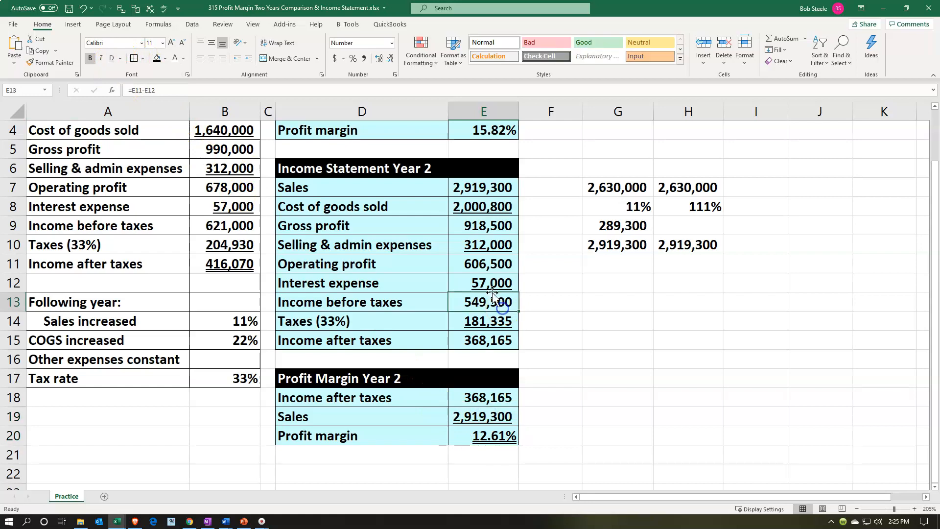
- Double-underline the first-year profit margin in E4 and underline the first-year sales in E3
{"action": "scroll", "coordinate": [490, 264], "scroll_direction": "up", "scroll_amount": 1}
{"action": "left_click", "coordinate": [481, 194]}
{"action": "left_click", "coordinate": [113, 60]}
{"action": "left_click", "coordinate": [470, 175]}
{"action": "left_click", "coordinate": [120, 58]}
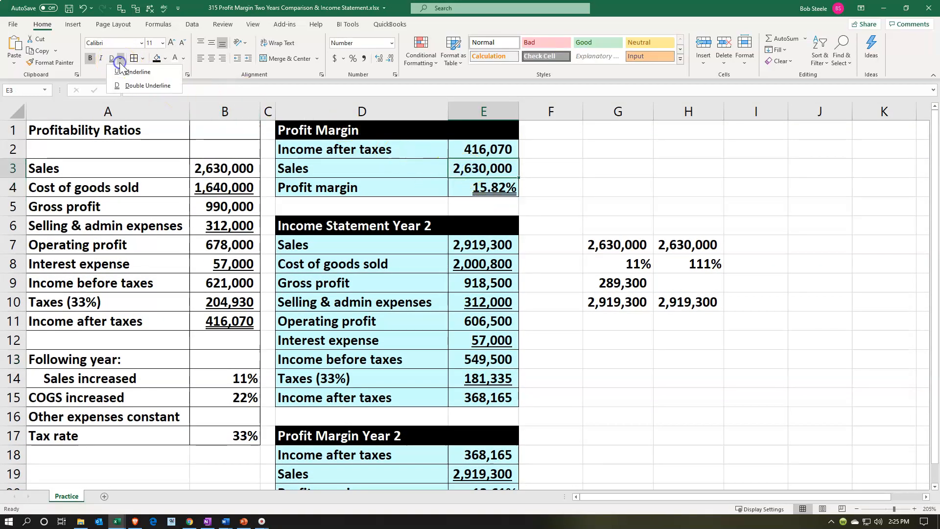
{"action": "left_click", "coordinate": [126, 86]}
{"action": "left_click", "coordinate": [460, 260]}
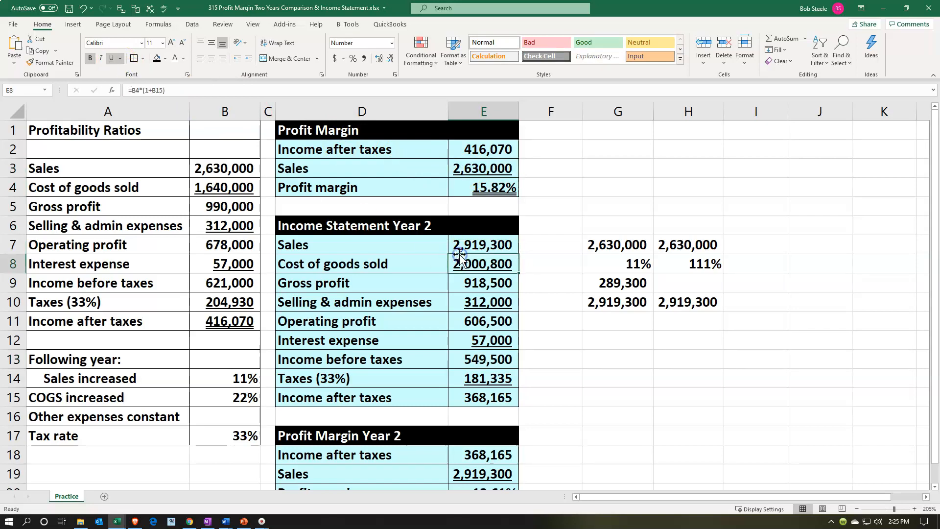
- Compare the year 2 profit margin in E20 with the first-year profit margin in E4
{"action": "scroll", "coordinate": [460, 255], "scroll_direction": "down", "scroll_amount": 2}
{"action": "left_click", "coordinate": [507, 380]}
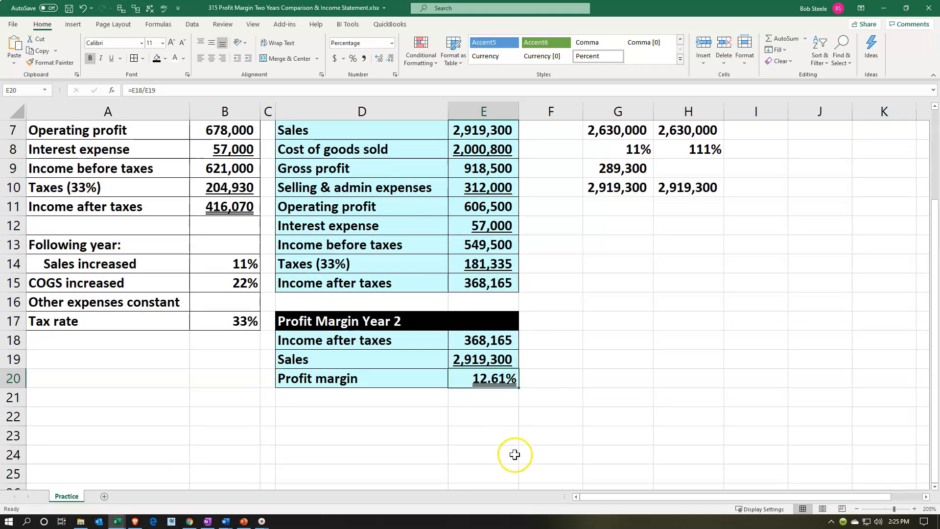
{"action": "scroll", "coordinate": [521, 421], "scroll_direction": "up", "scroll_amount": 2}
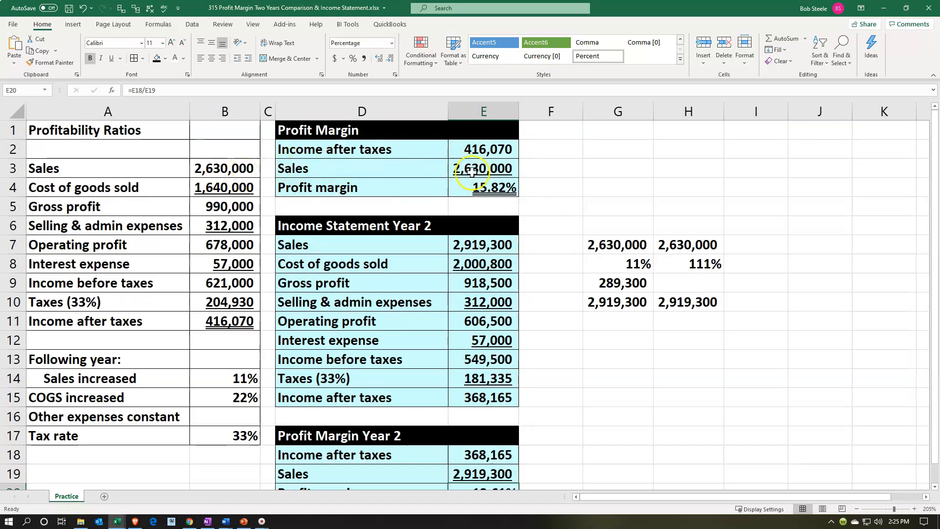
{"action": "left_click", "coordinate": [559, 178]}
{"action": "scroll", "coordinate": [550, 184], "scroll_direction": "down", "scroll_amount": 3}
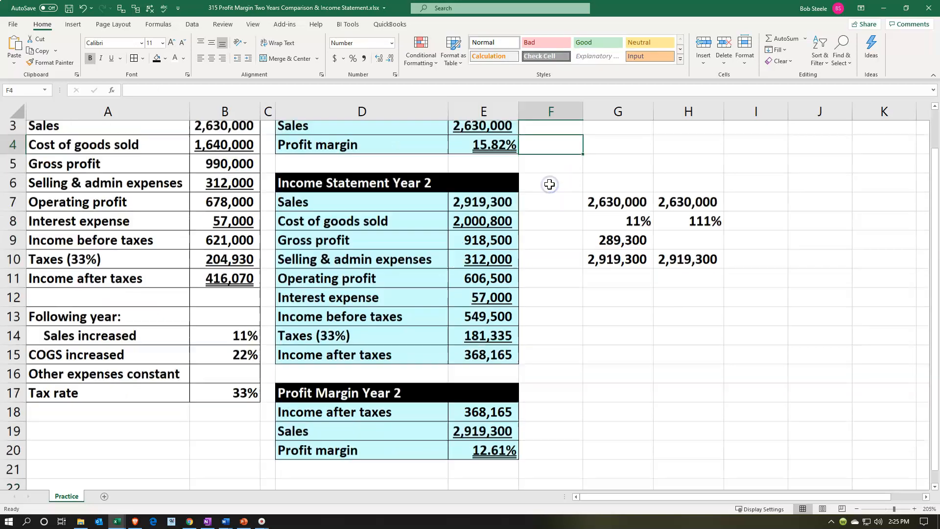
{"action": "left_click", "coordinate": [533, 322]}
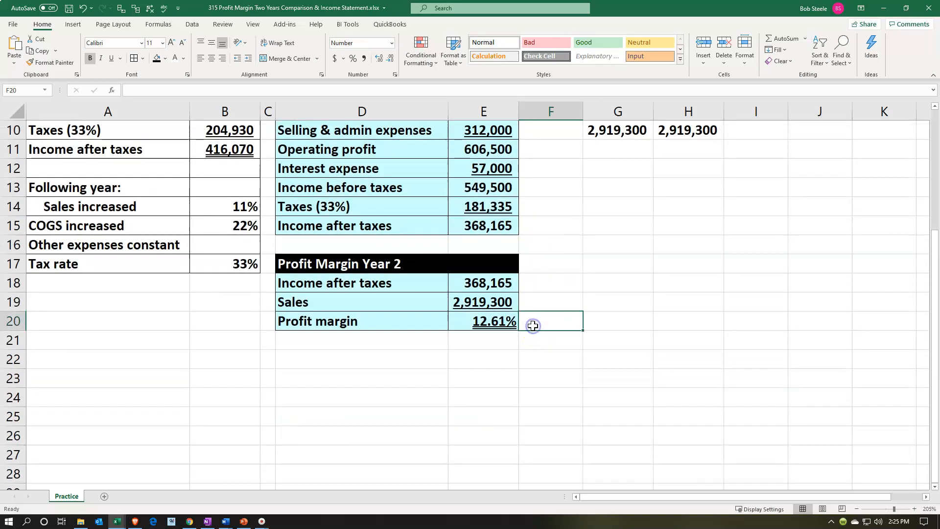
{"action": "left_click", "coordinate": [534, 329]}
{"action": "scroll", "coordinate": [533, 333], "scroll_direction": "up", "scroll_amount": 3}
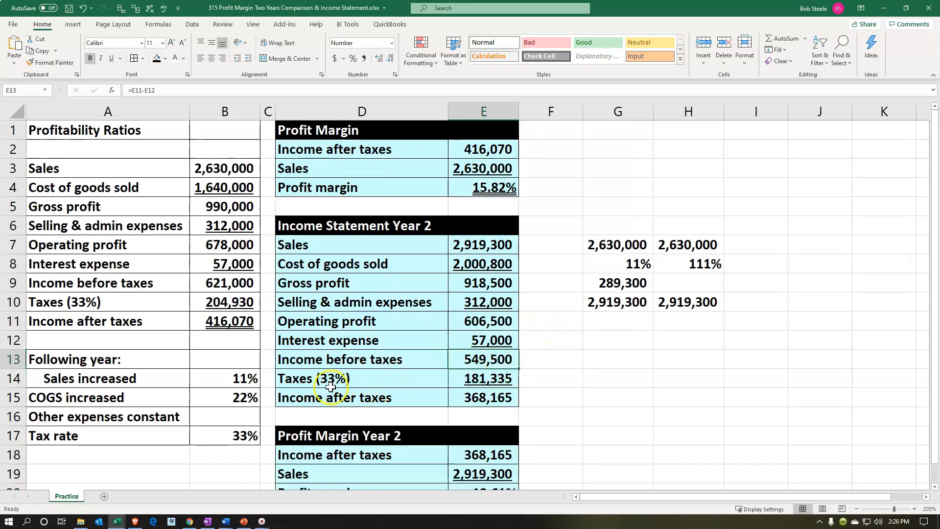
- Review the assumed sales increase in B14 against the cost of goods sold increase in B15
{"action": "left_click", "coordinate": [248, 379]}
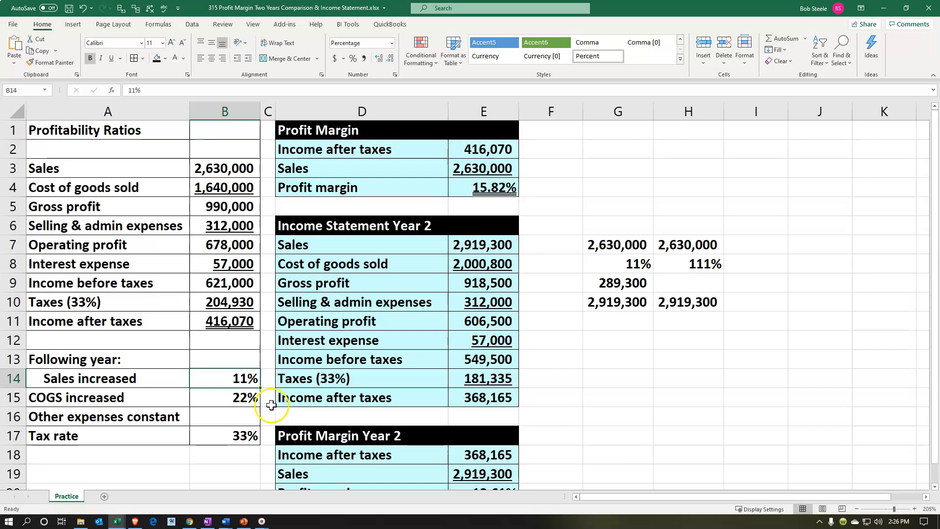
{"action": "left_click", "coordinate": [265, 379]}
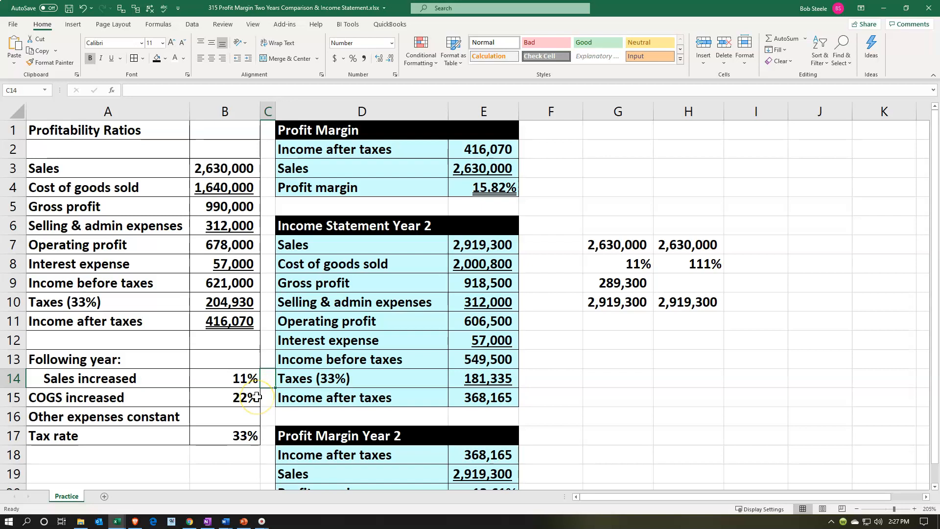
{"action": "left_click", "coordinate": [262, 398]}
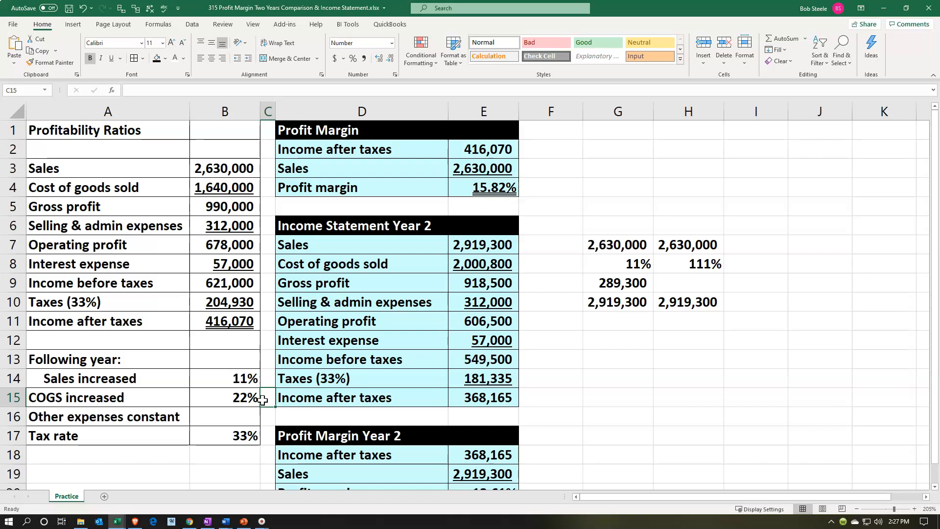
{"action": "left_click", "coordinate": [267, 398]}
{"action": "left_click", "coordinate": [265, 402]}
{"action": "left_click", "coordinate": [321, 412]}
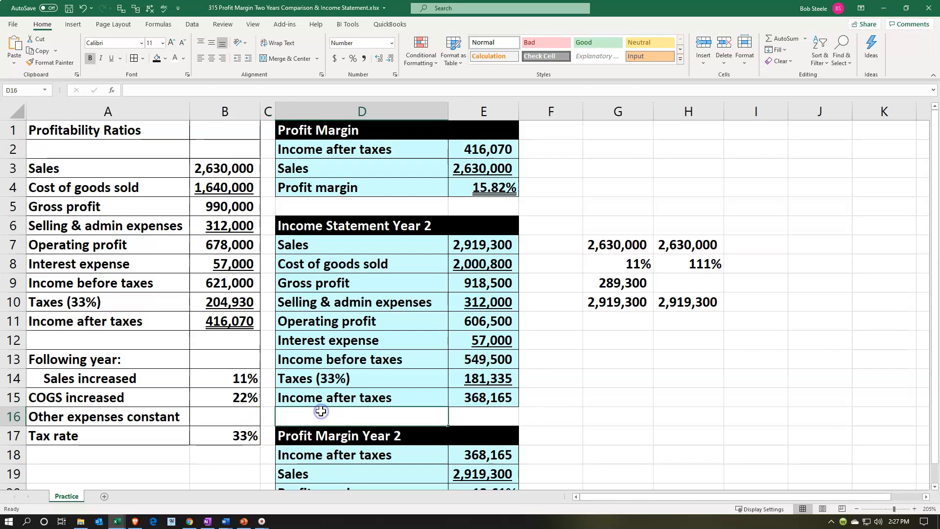